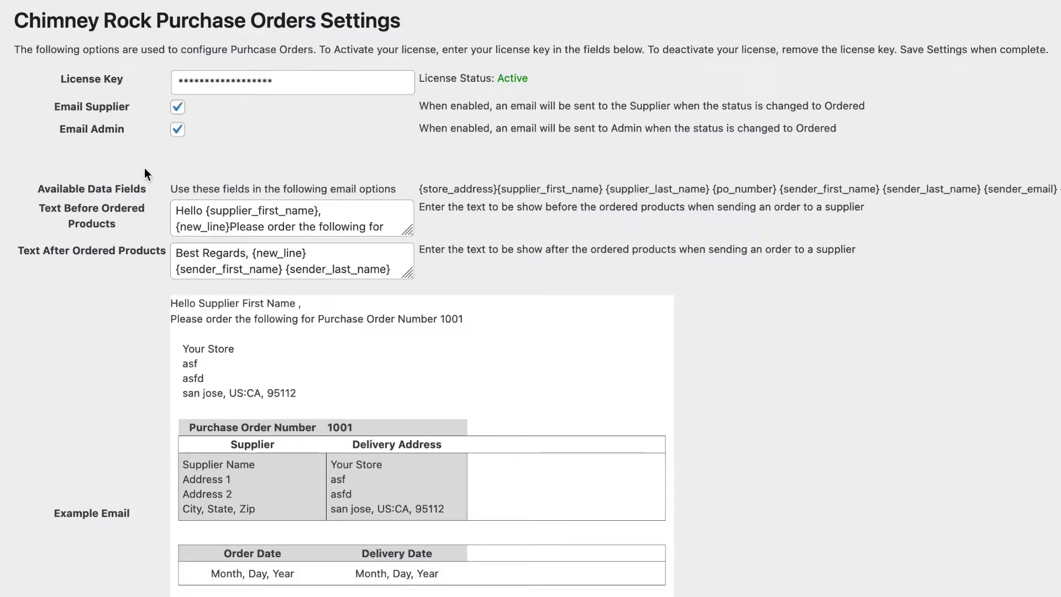
Review the supplier email text options, the example email and the default shipping address choices in the Purchase Orders settings.
scroll(145, 167, down, 1)
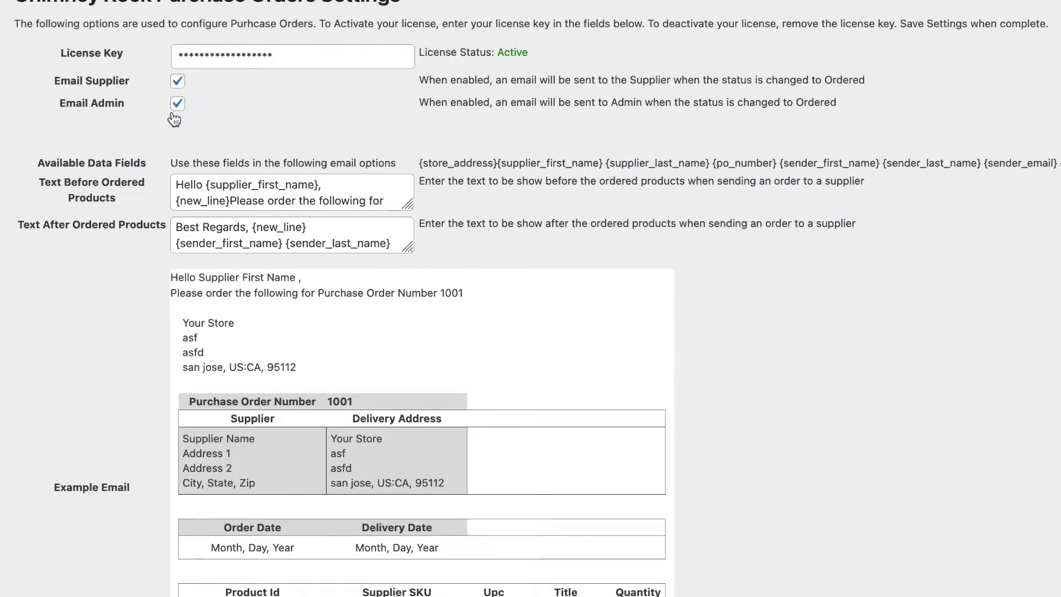
scroll(175, 119, down, 4)
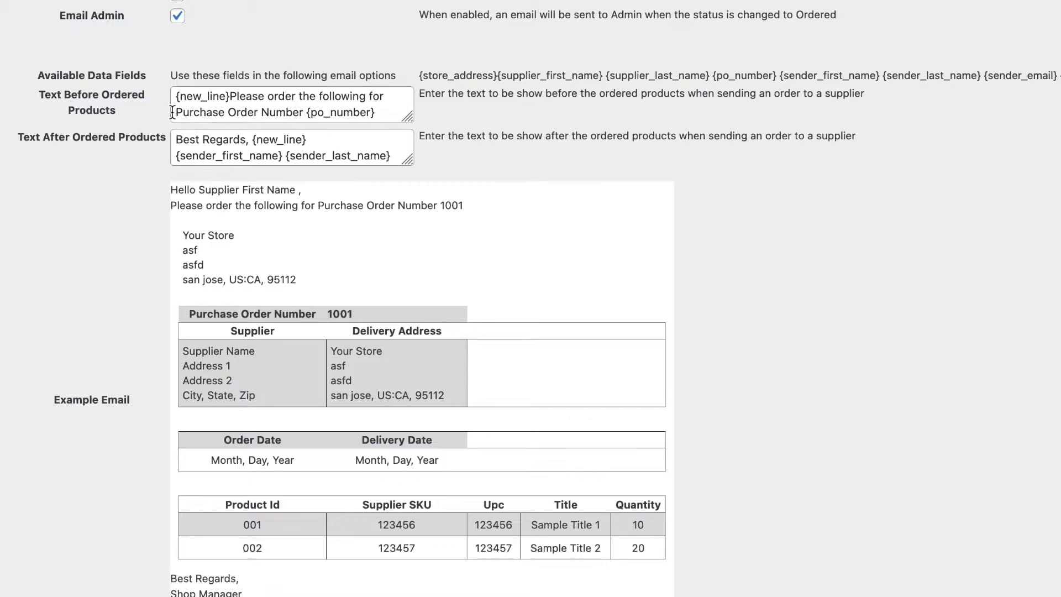
scroll(107, 228, down, 2)
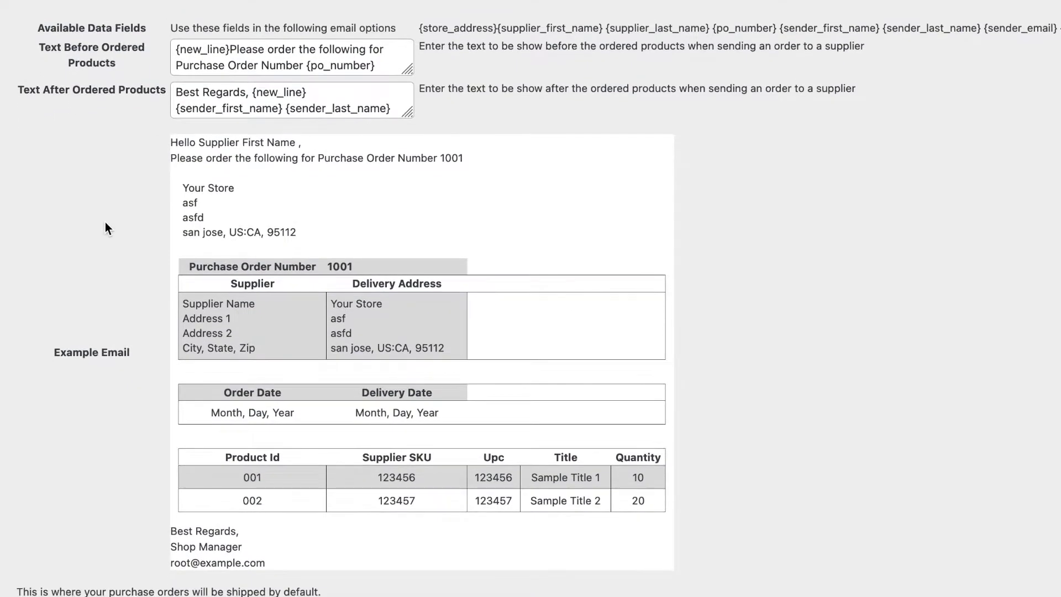
scroll(106, 225, down, 2)
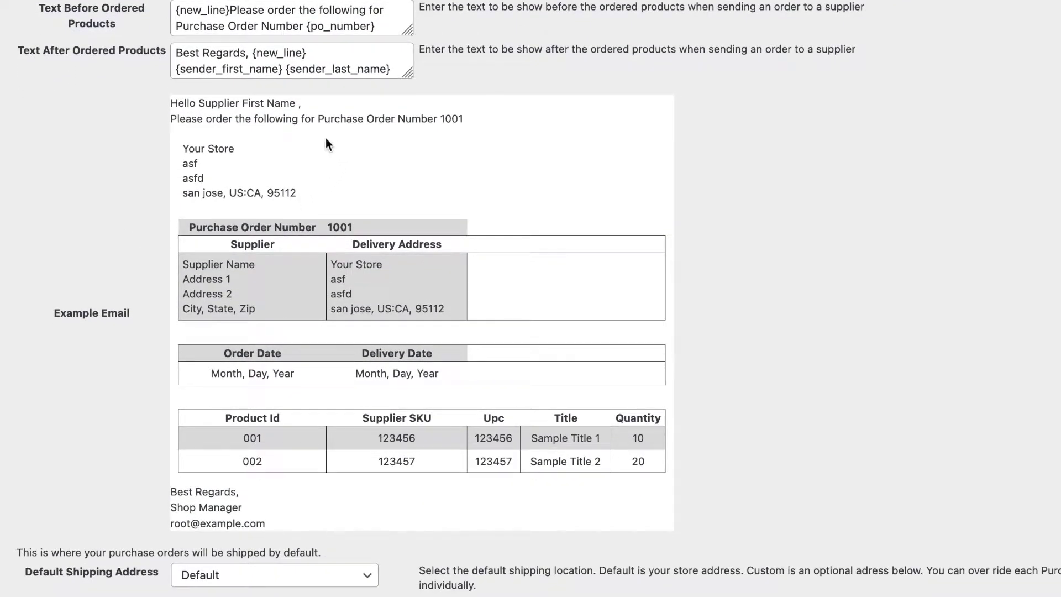
scroll(288, 334, down, 2)
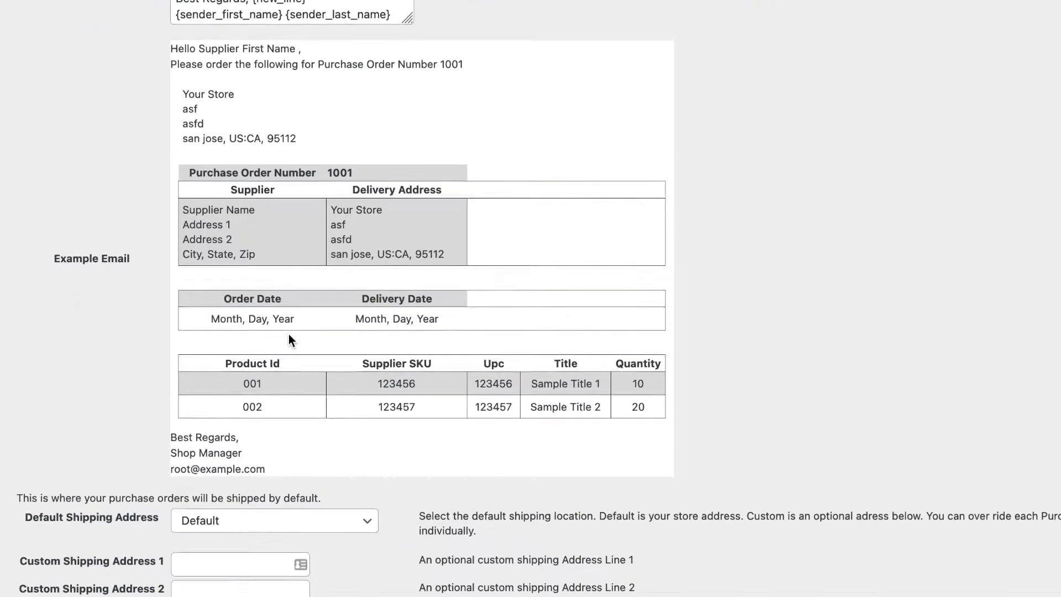
scroll(117, 395, up, 5)
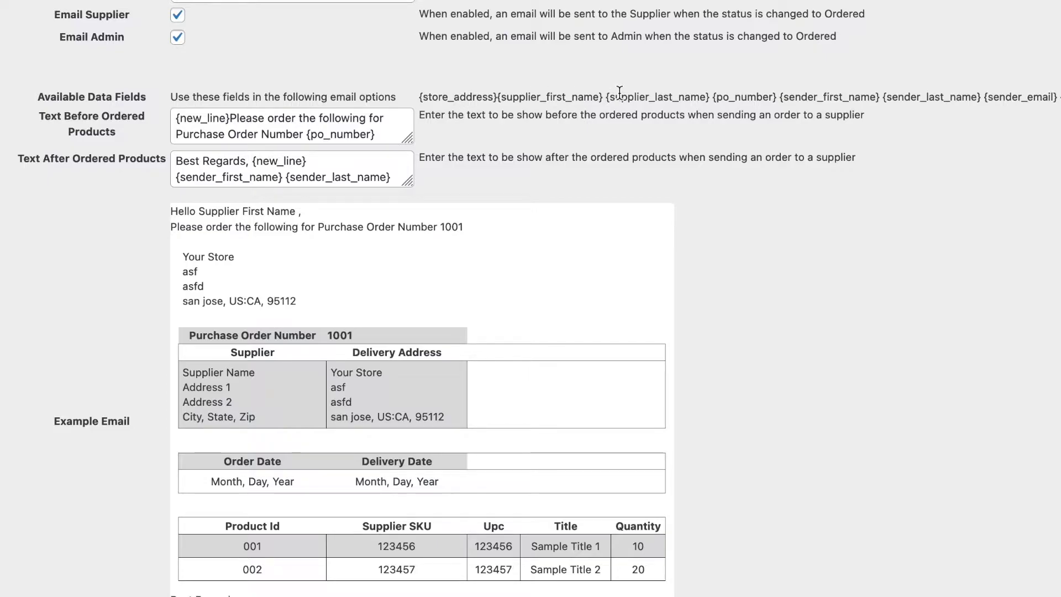
scroll(618, 114, down, 2)
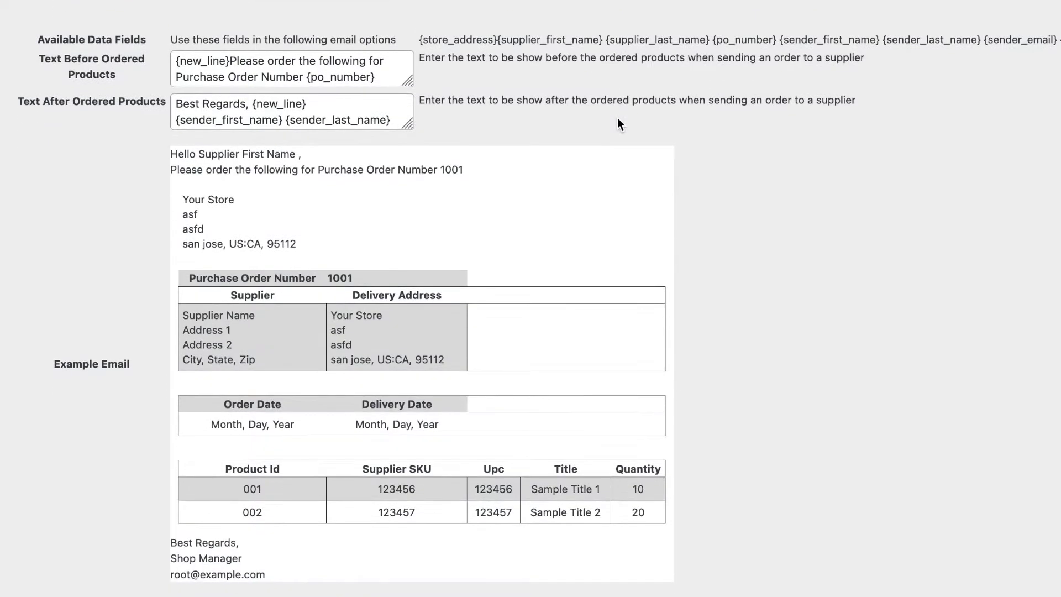
scroll(617, 119, down, 5)
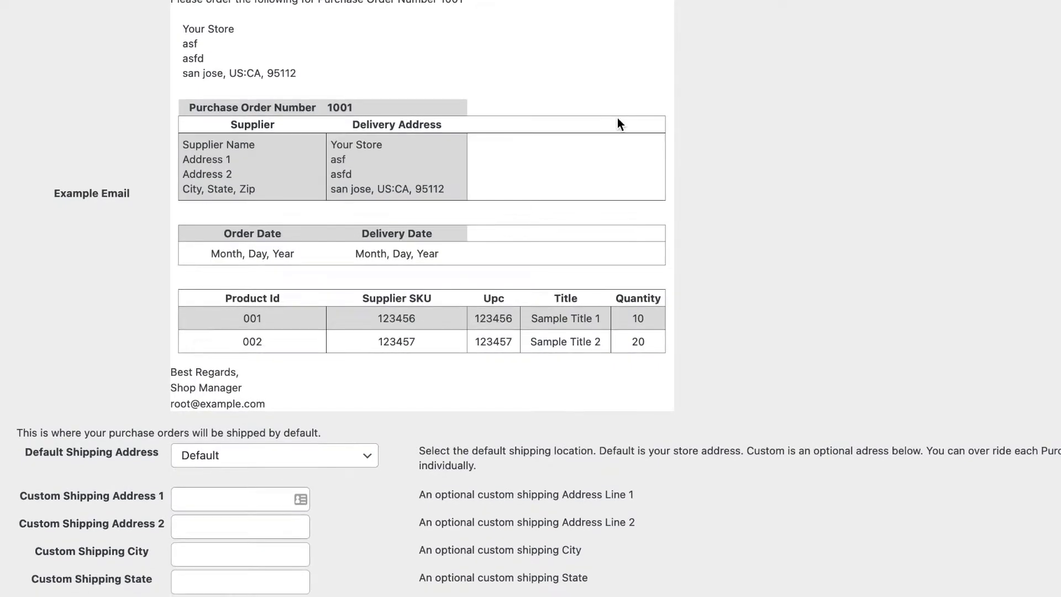
scroll(596, 188, up, 2)
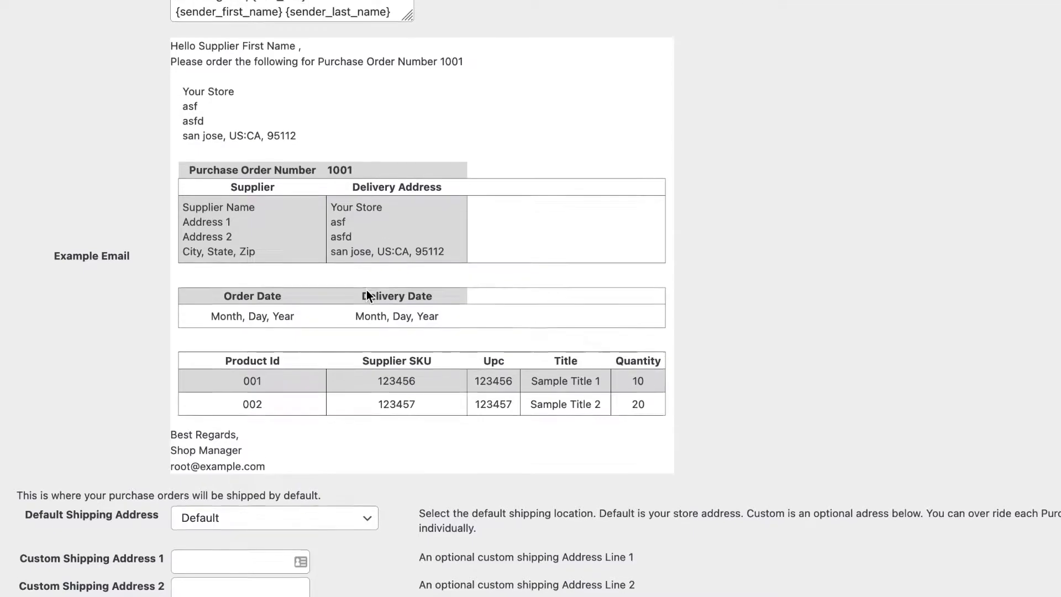
scroll(366, 290, down, 4)
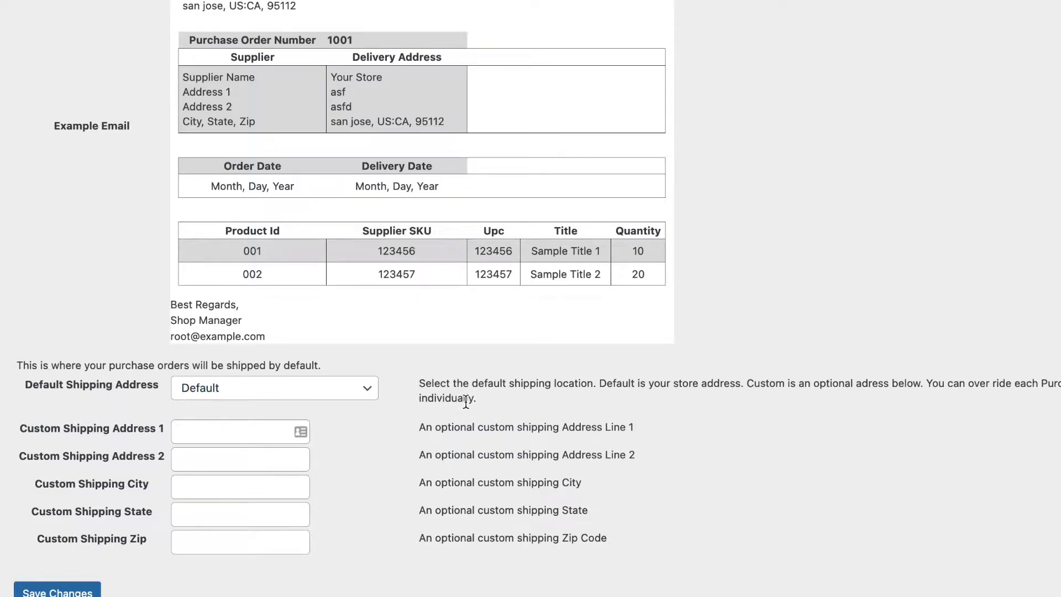
click(367, 388)
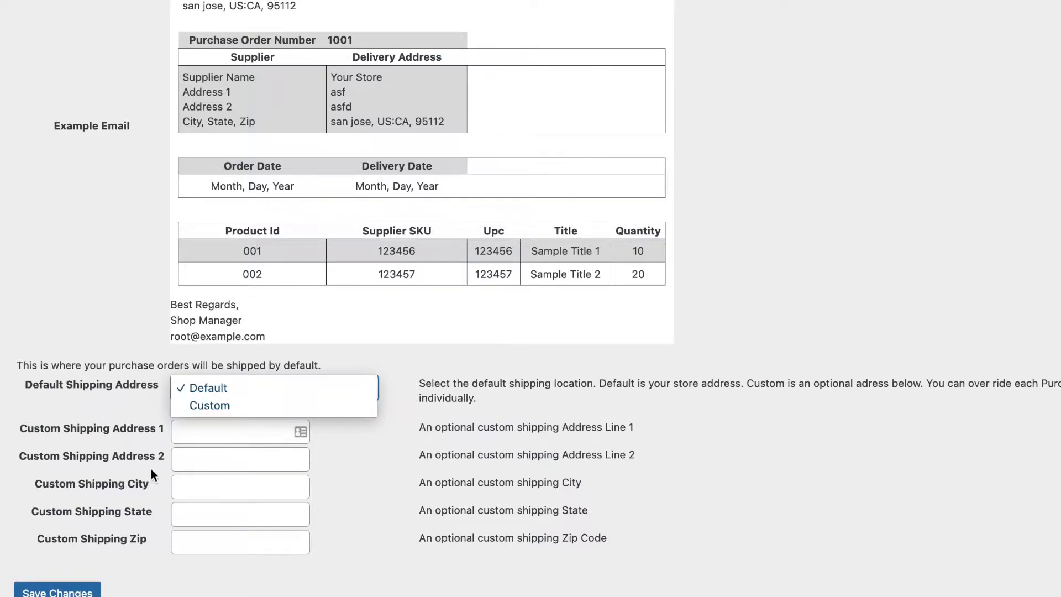
click(124, 399)
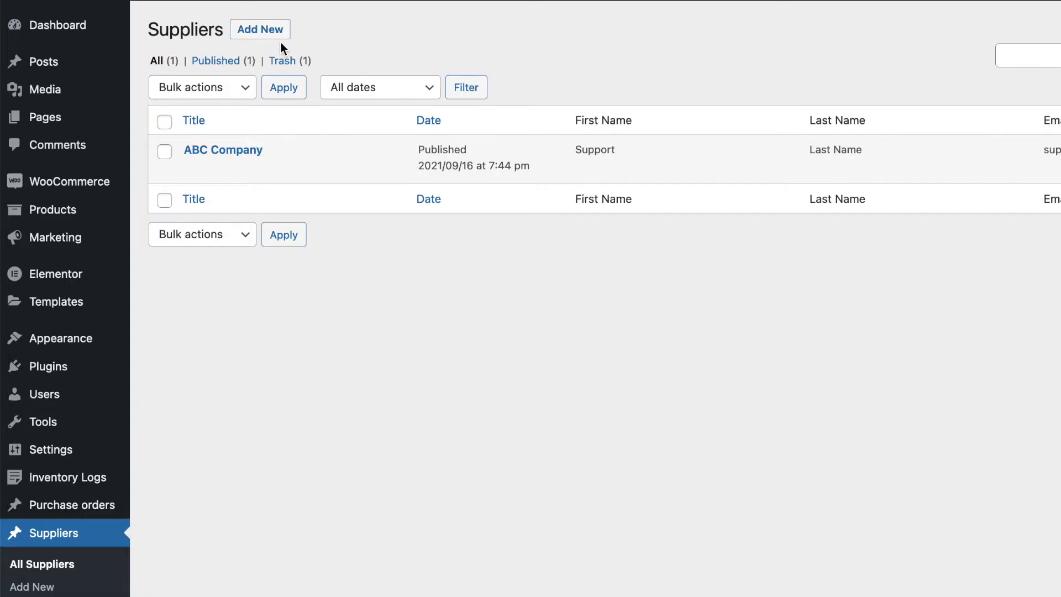
Add a supplier titled XYZ Company with its contact name, address and email filled in, and publish it.
mouse_move(232, 155)
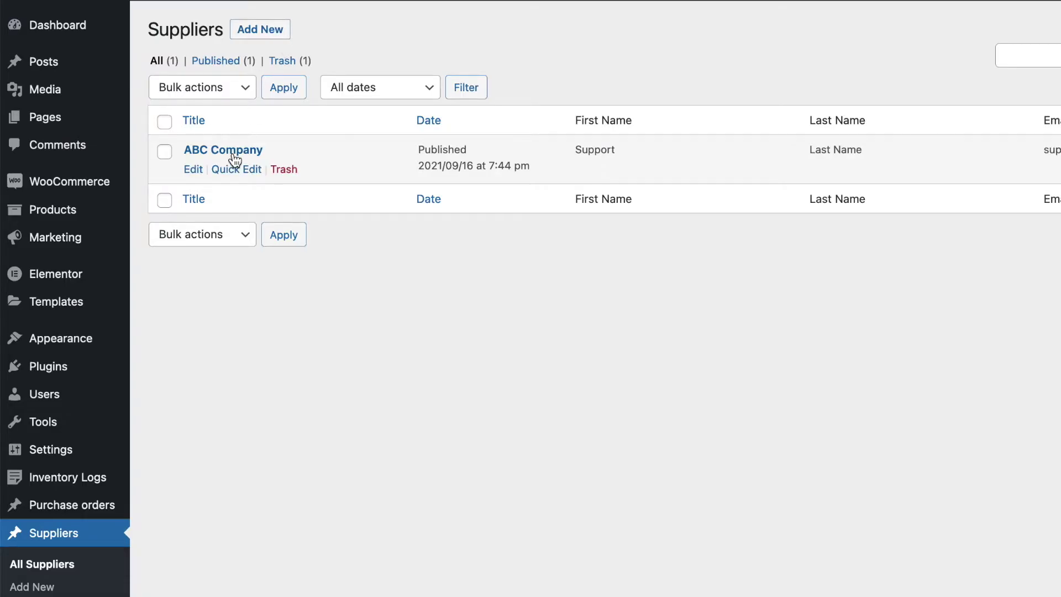
click(253, 40)
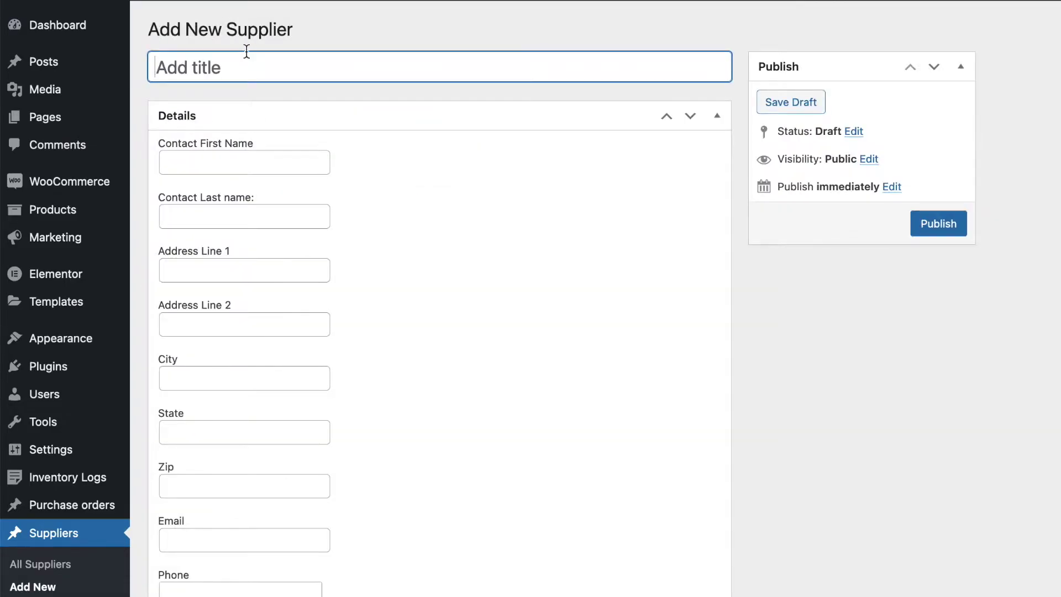
text(XYZ Company)
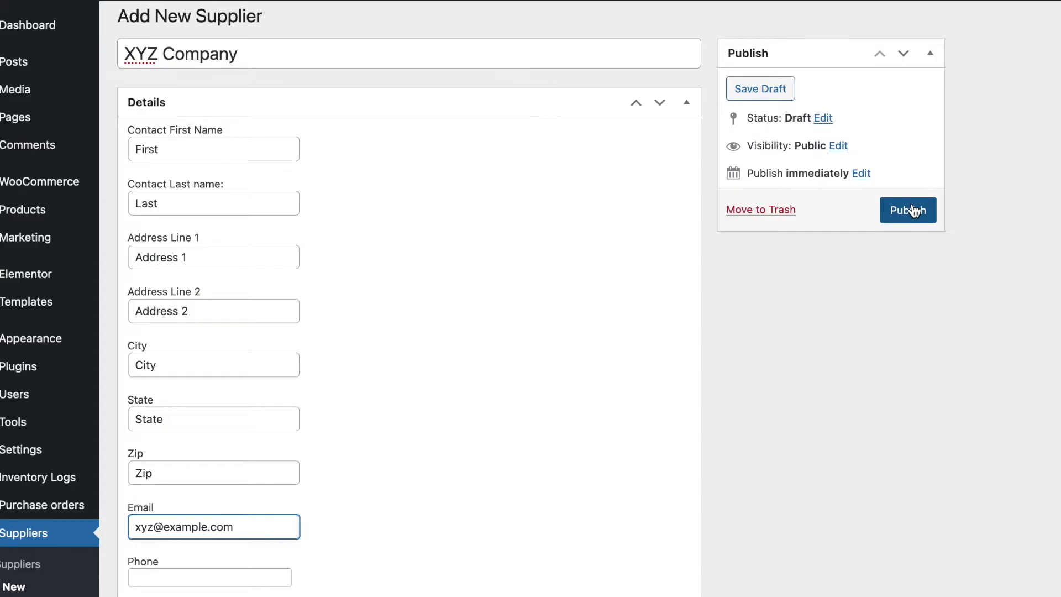
click(912, 210)
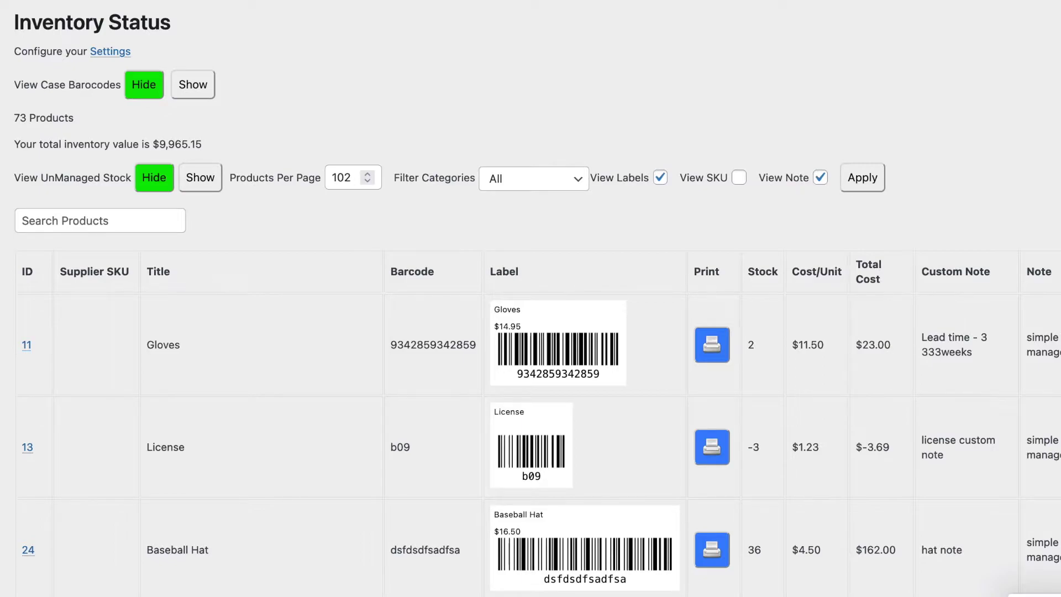
Set the supplier SKU of the Gloves product to glove_black in the inventory table.
scroll(171, 424, down, 1)
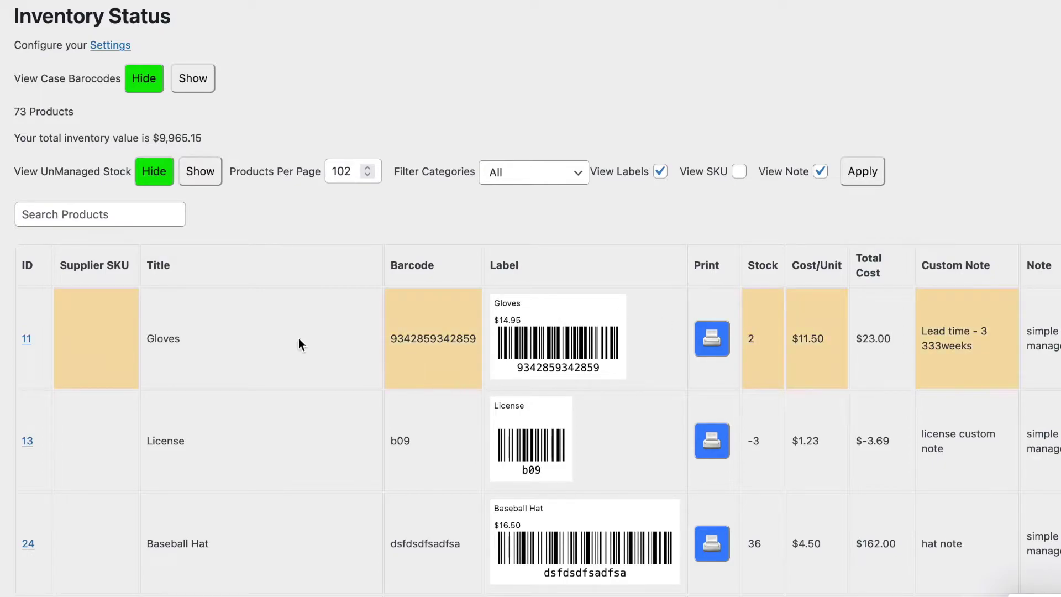
click(64, 342)
text(glove_)
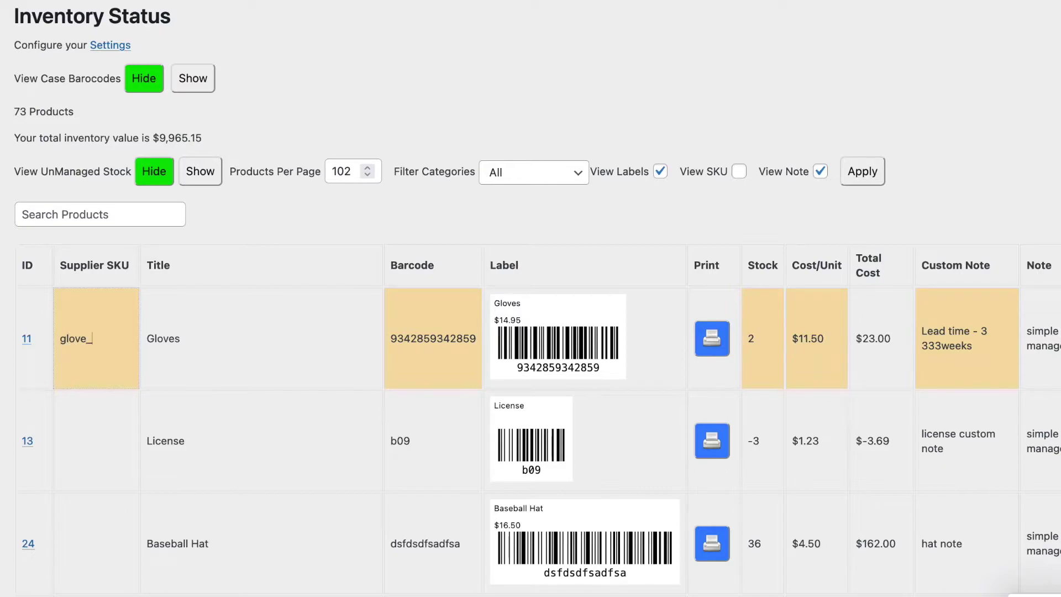
text(black)
key(Return)
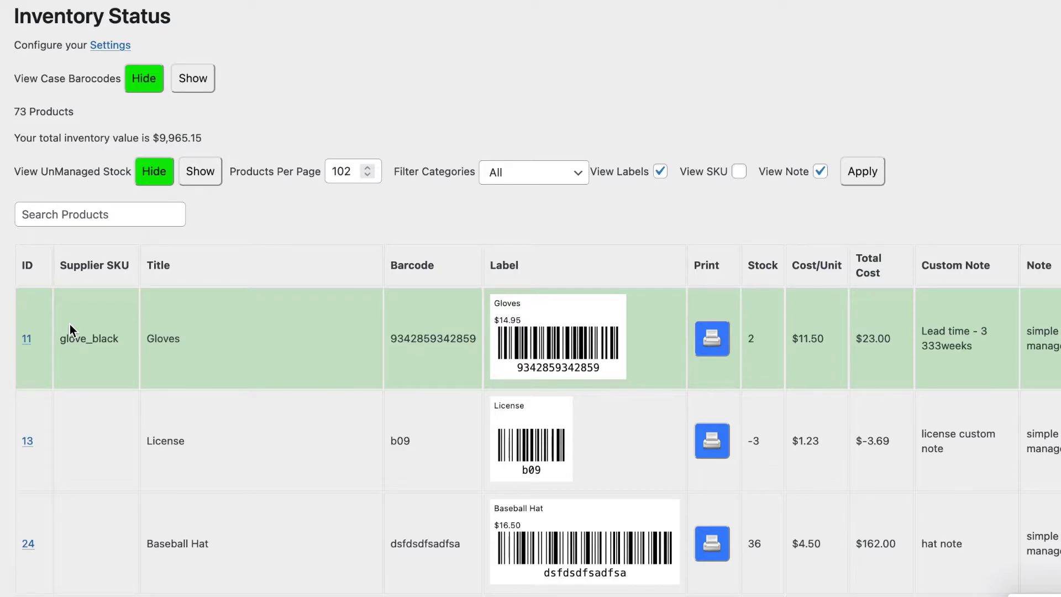
Examine the supplier and supplier SKU fields in the inventory data of the Black Baseball Dad Hat product.
scroll(75, 458, down, 2)
scroll(75, 458, up, 1)
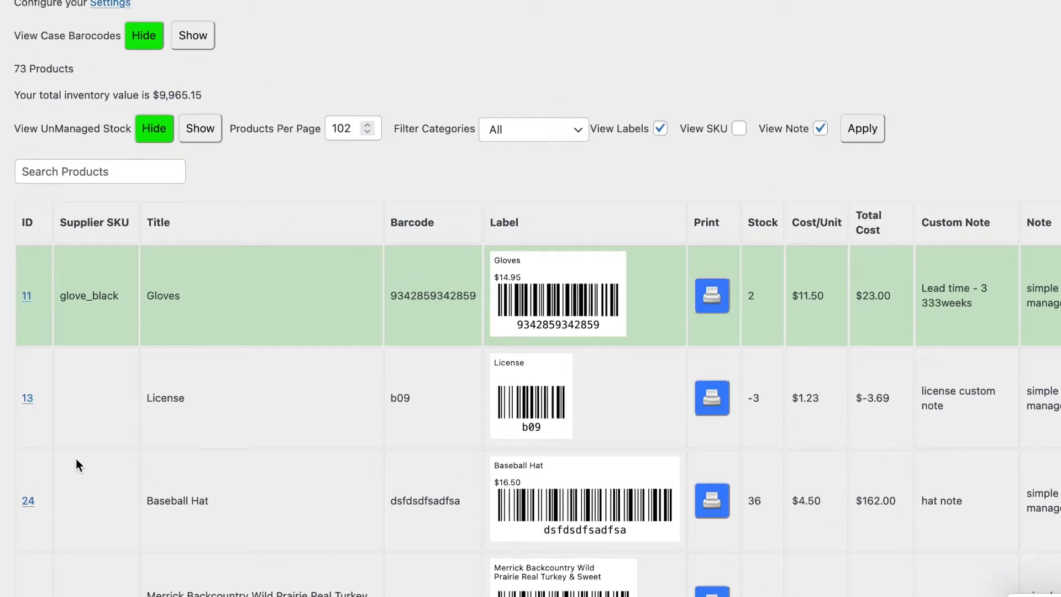
scroll(75, 464, up, 1)
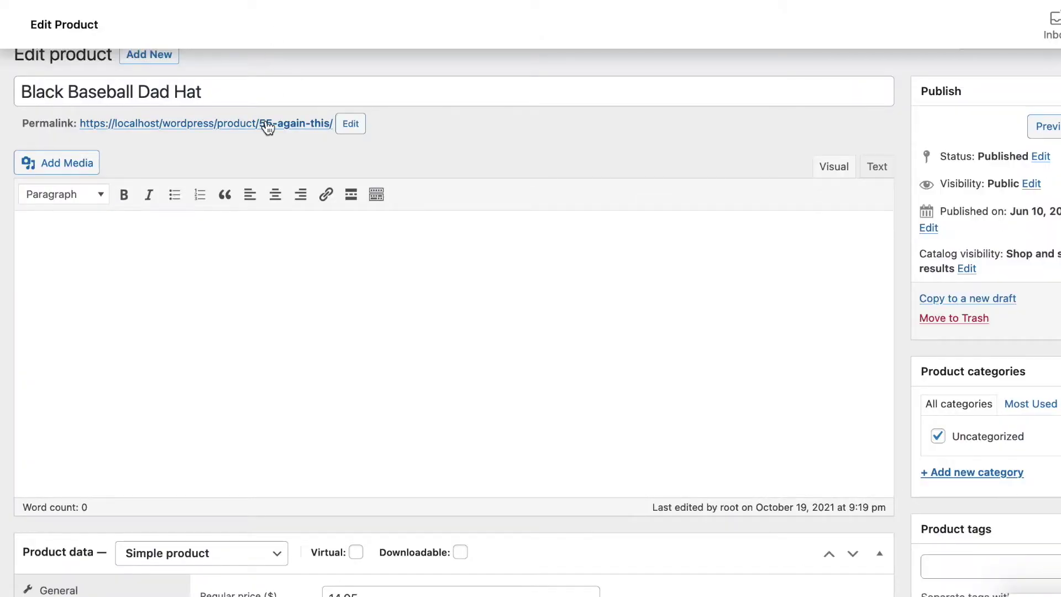
scroll(267, 126, down, 10)
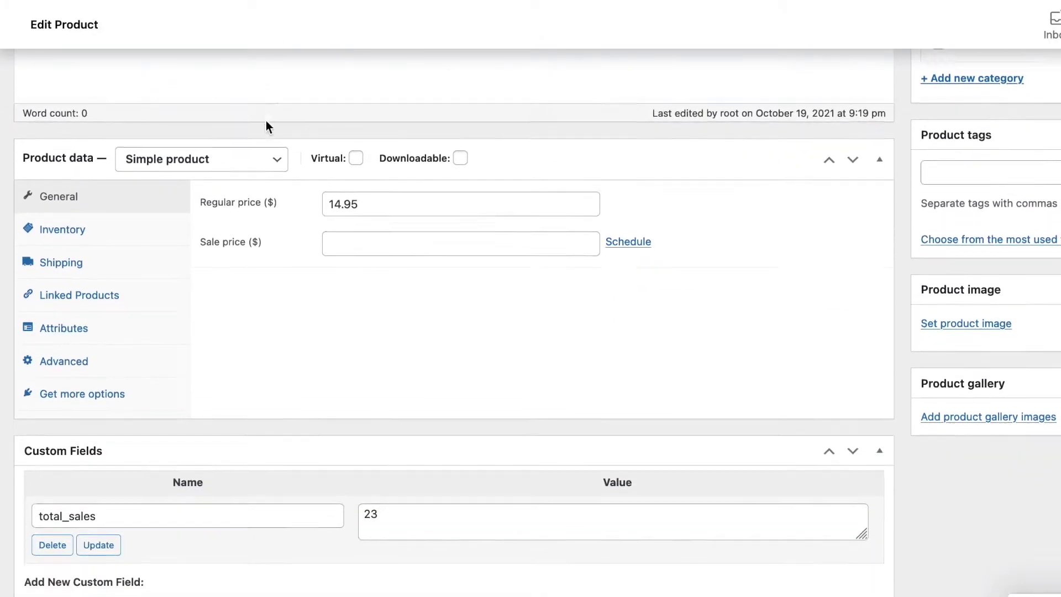
click(159, 166)
scroll(248, 265, down, 3)
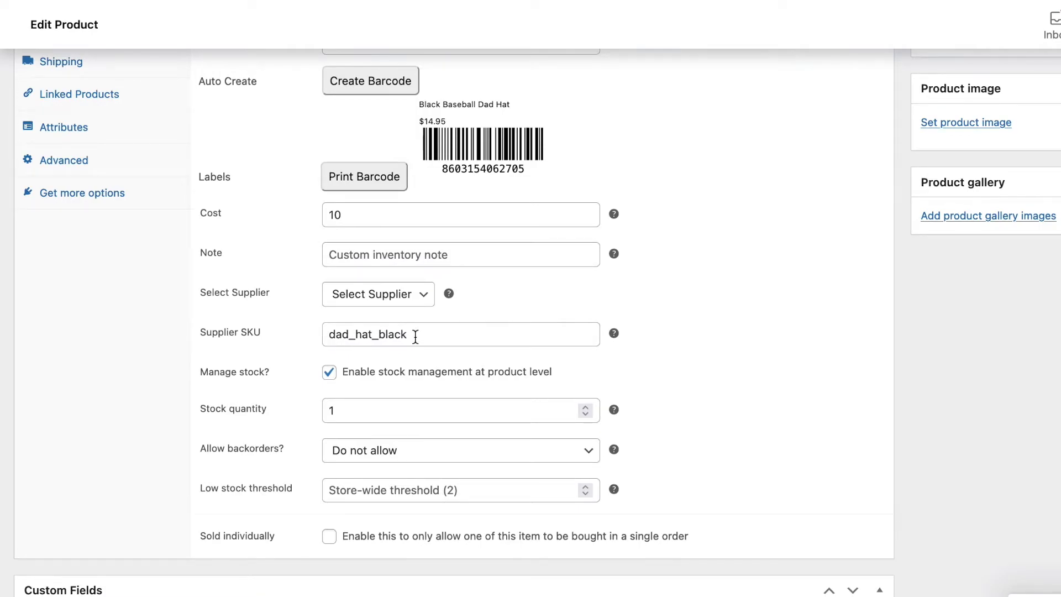
scroll(244, 390, down, 7)
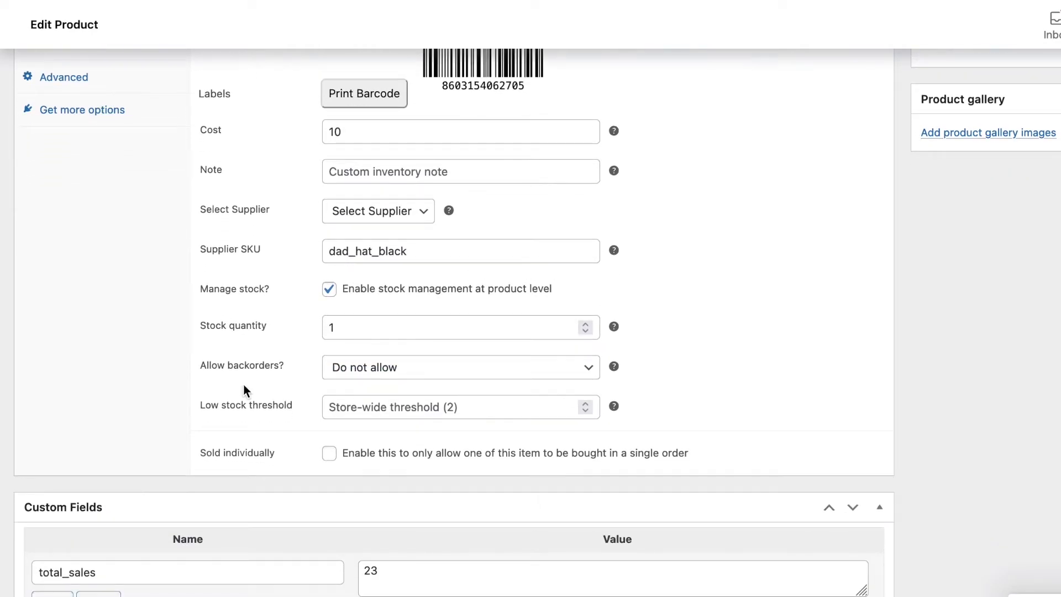
scroll(244, 385, up, 15)
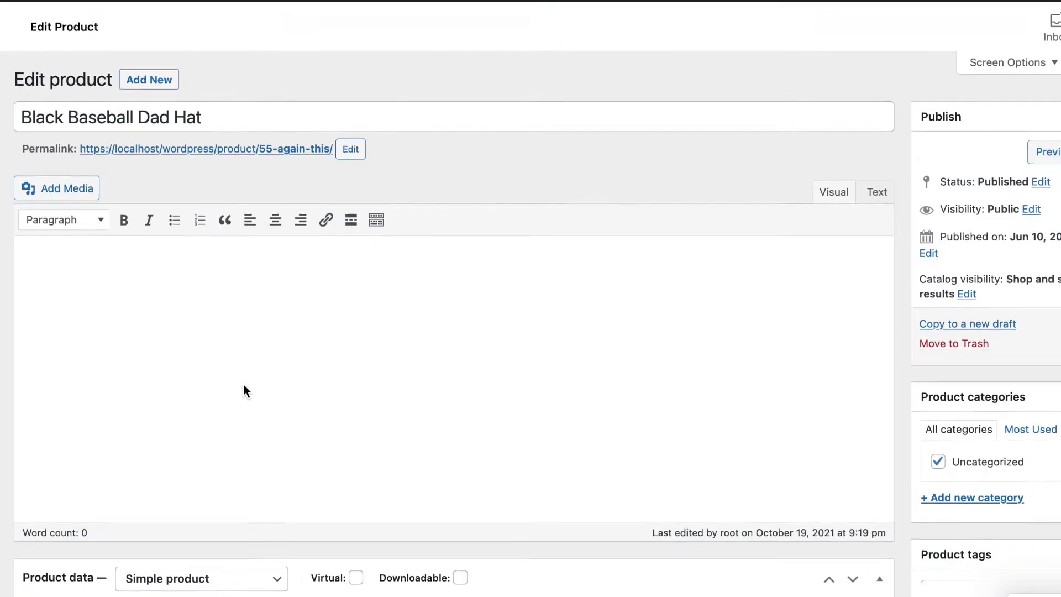
click(1060, 342)
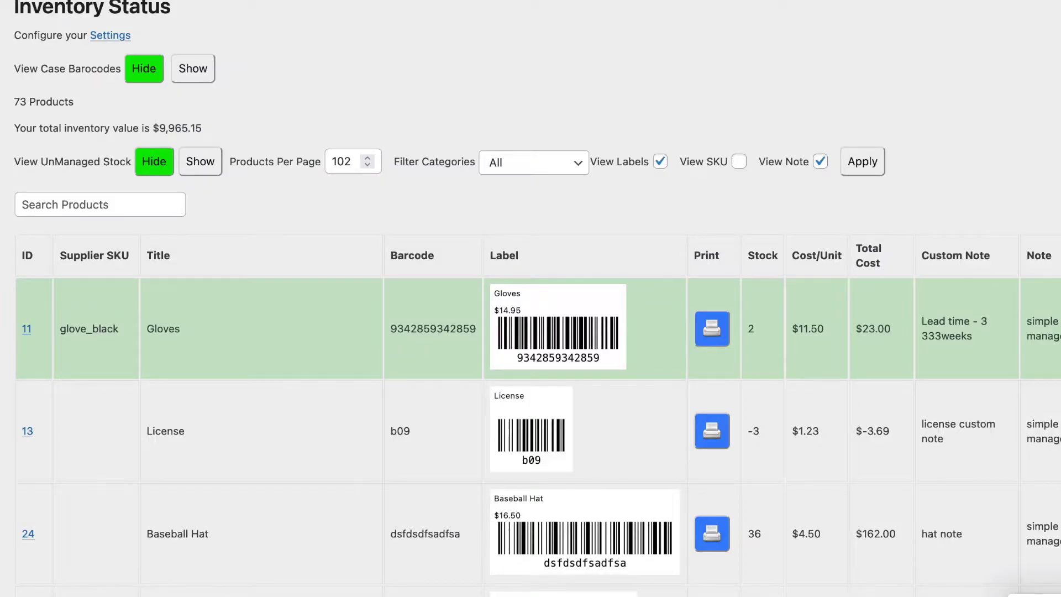
Search the products on the Inventory Status page for "black".
scroll(105, 168, up, 1)
click(99, 220)
text(black)
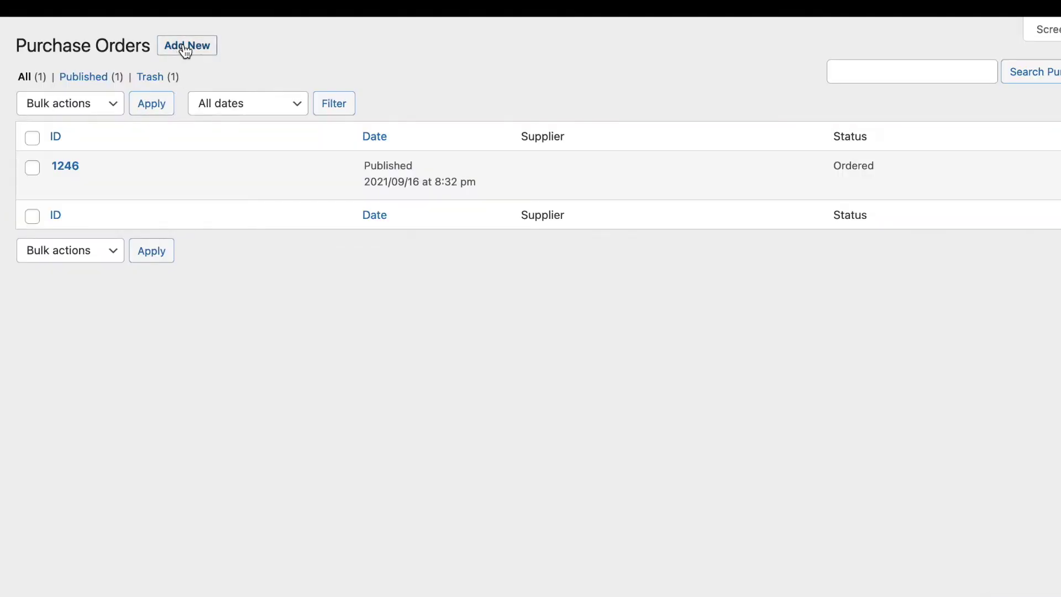
Create a purchase order for supplier ABC Company with delivery date 10/26/2021 and save it.
click(185, 49)
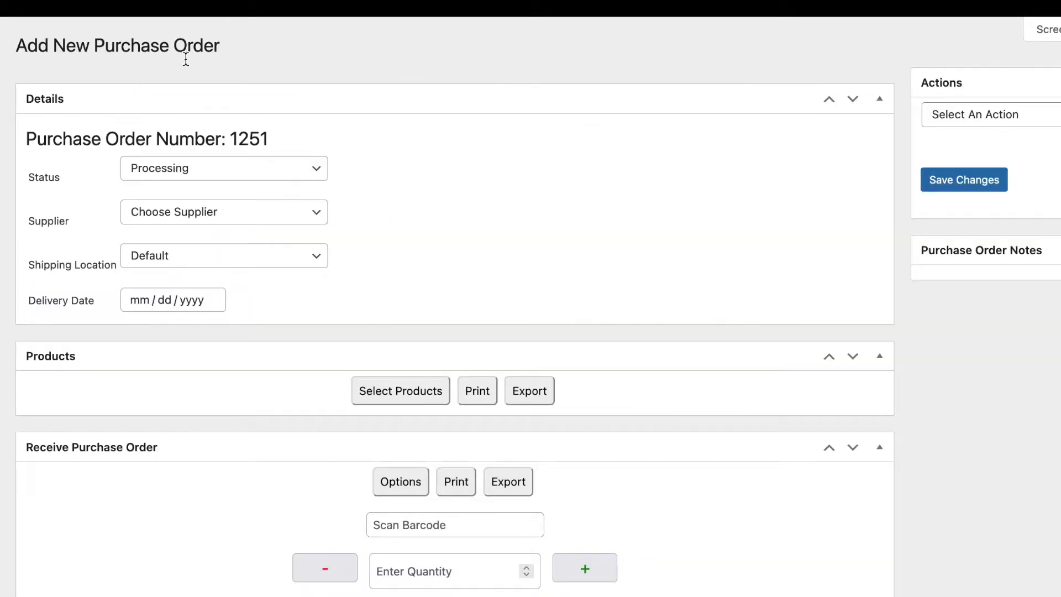
click(225, 216)
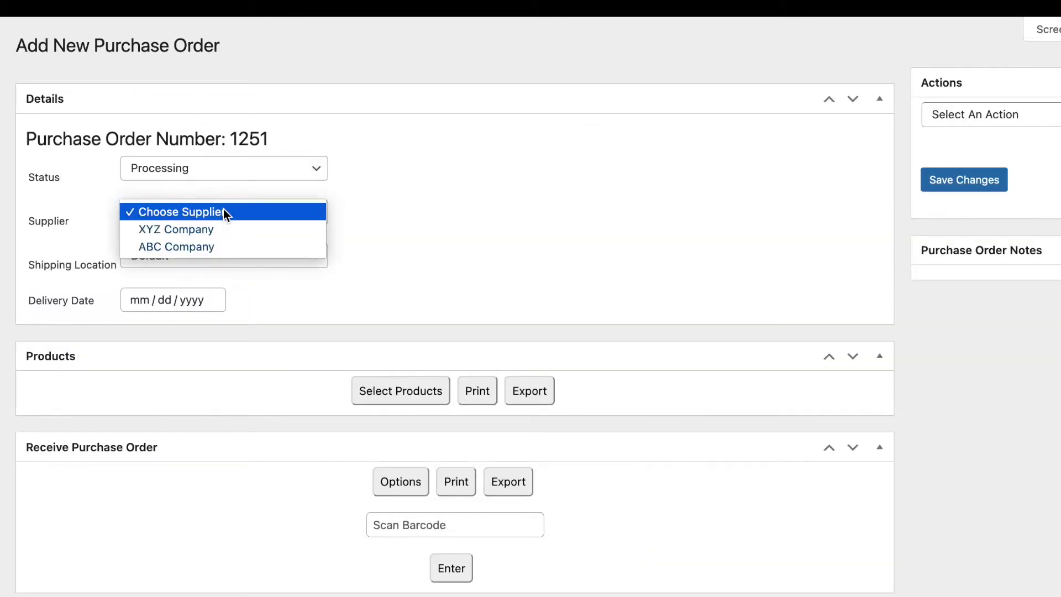
click(222, 246)
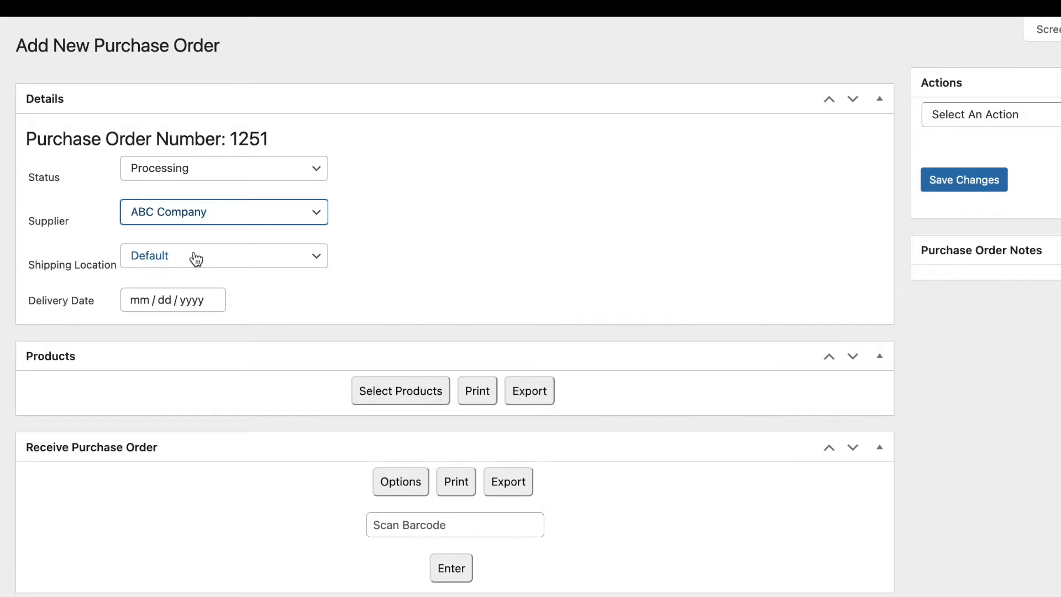
click(215, 305)
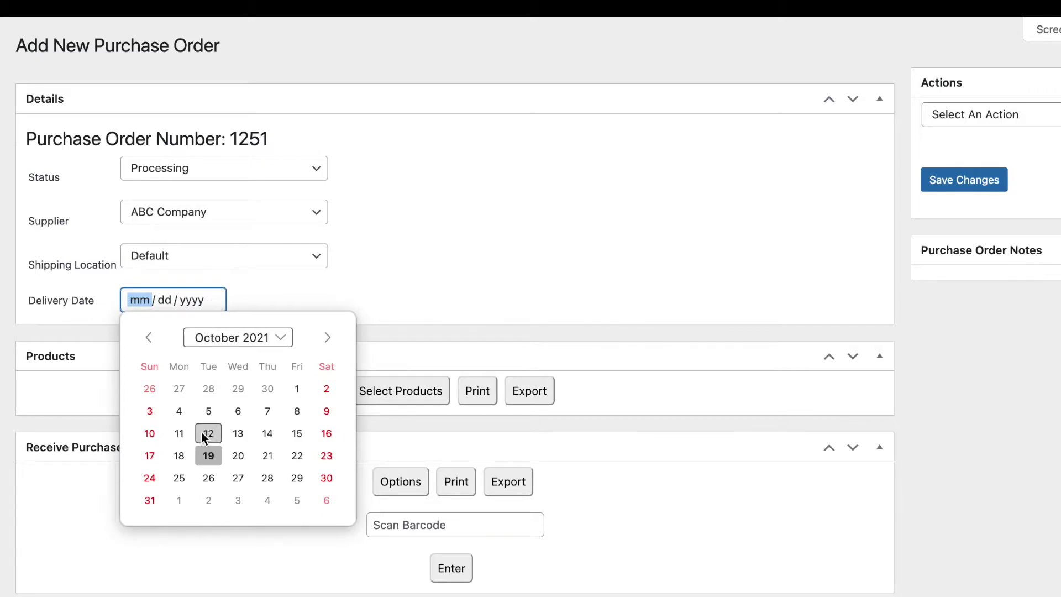
click(208, 477)
scroll(310, 251, down, 2)
scroll(311, 253, up, 2)
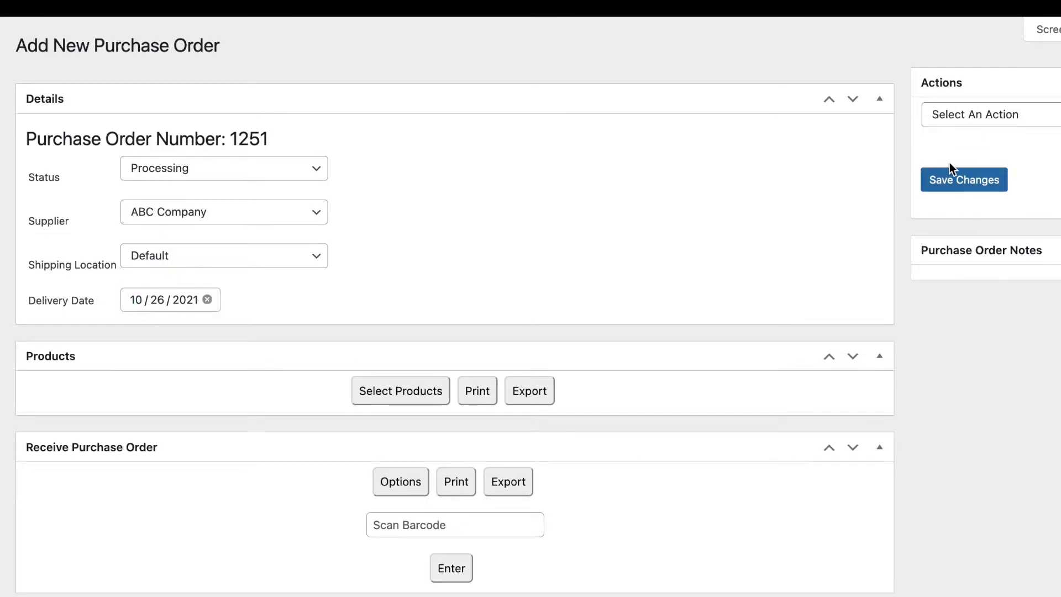
click(954, 182)
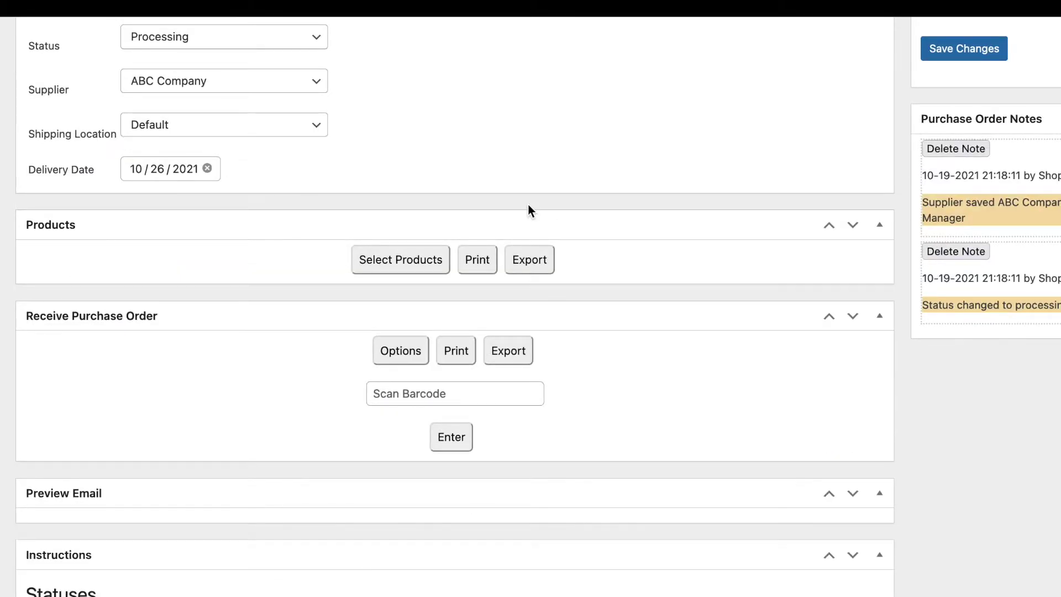
Search for "gloves" among the products that can be added to the purchase order.
scroll(435, 200, down, 1)
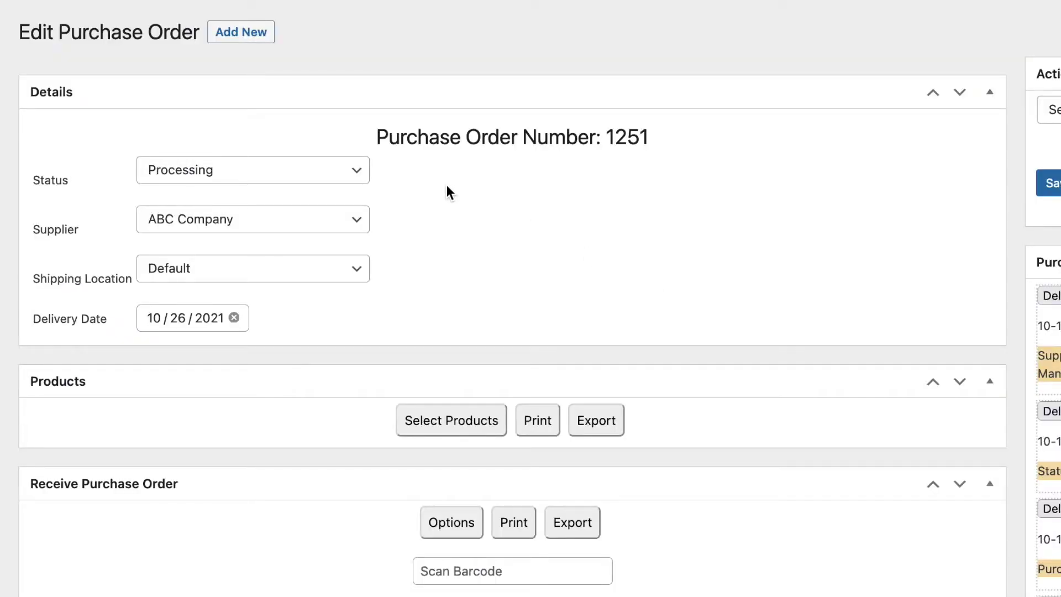
click(430, 419)
click(511, 389)
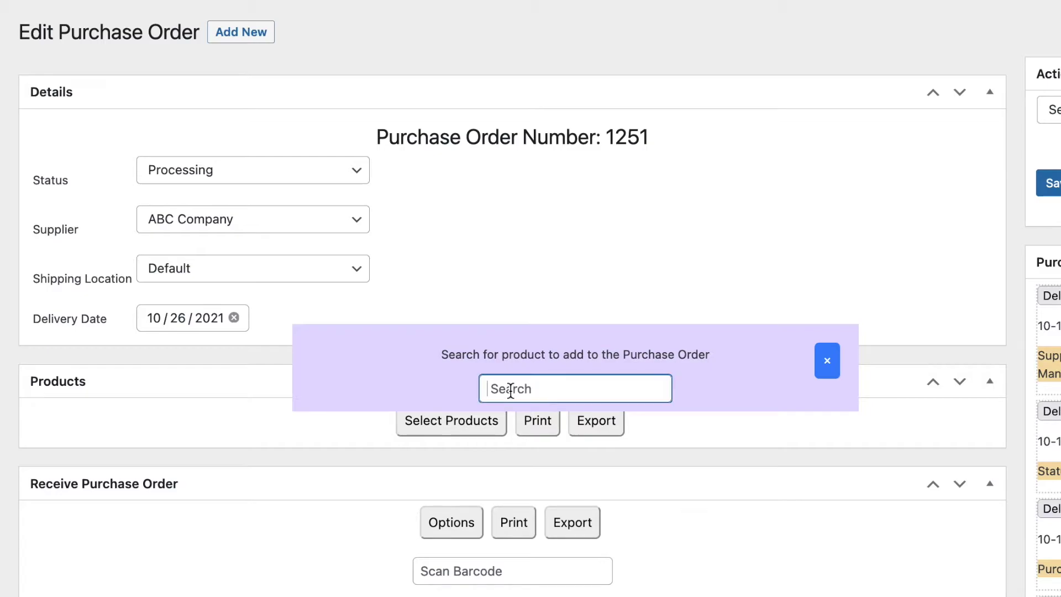
text(glvoe)
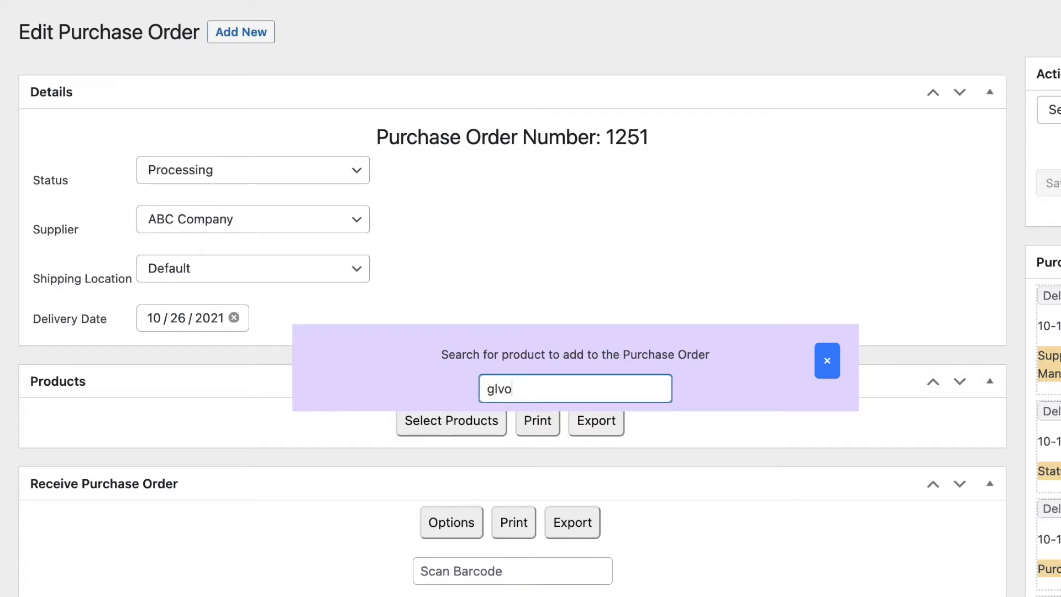
key(BackSpace)
key(BackSpace)
key(BackSpace)
text(oves)
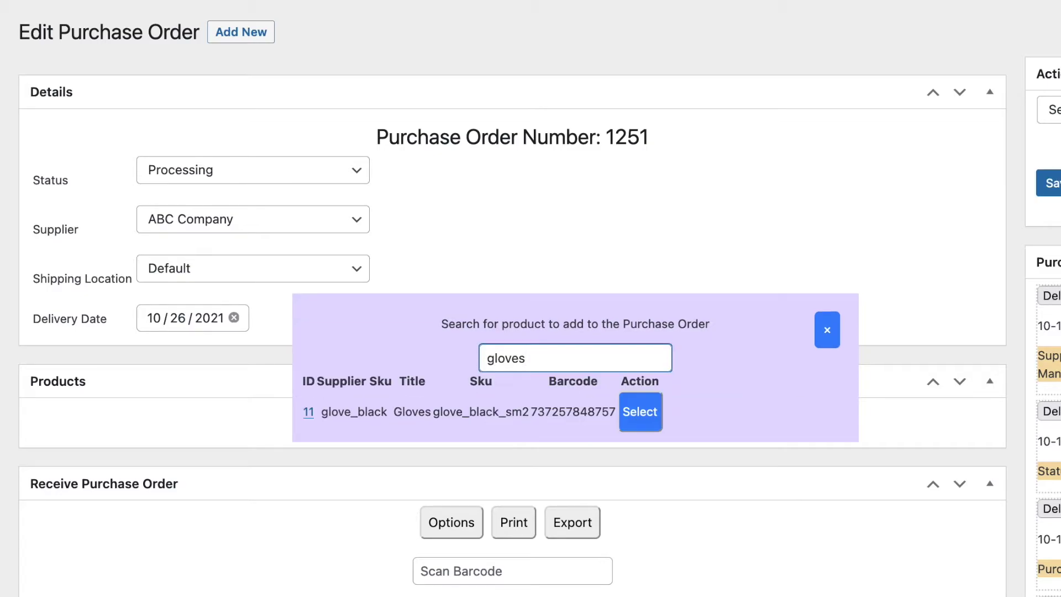
key(BackSpace)
key(BackSpace)
key(BackSpace)
key(BackSpace)
key(BackSpace)
key(BackSpace)
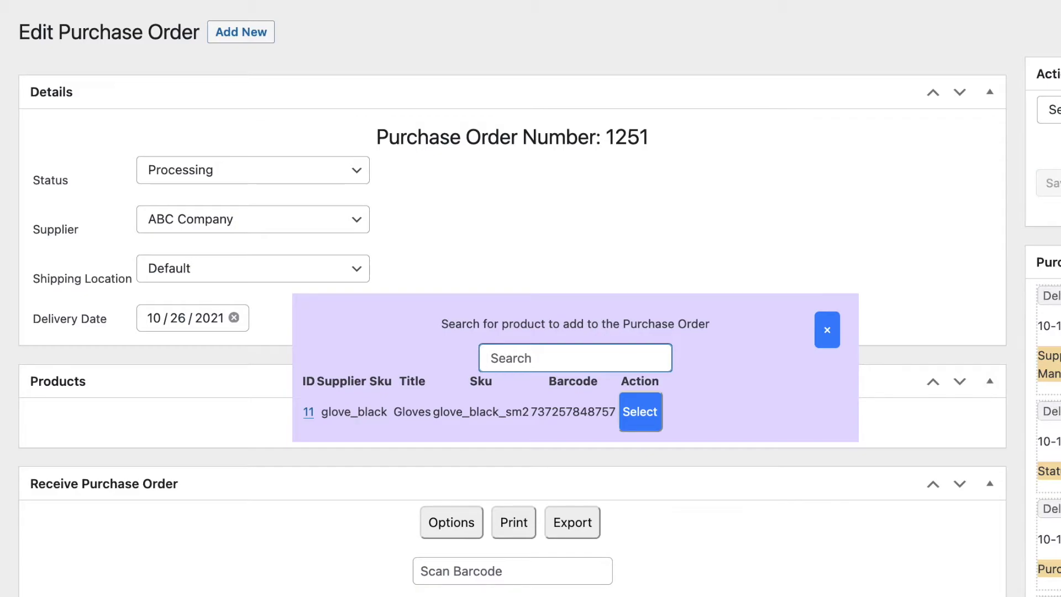
text(737257848757)
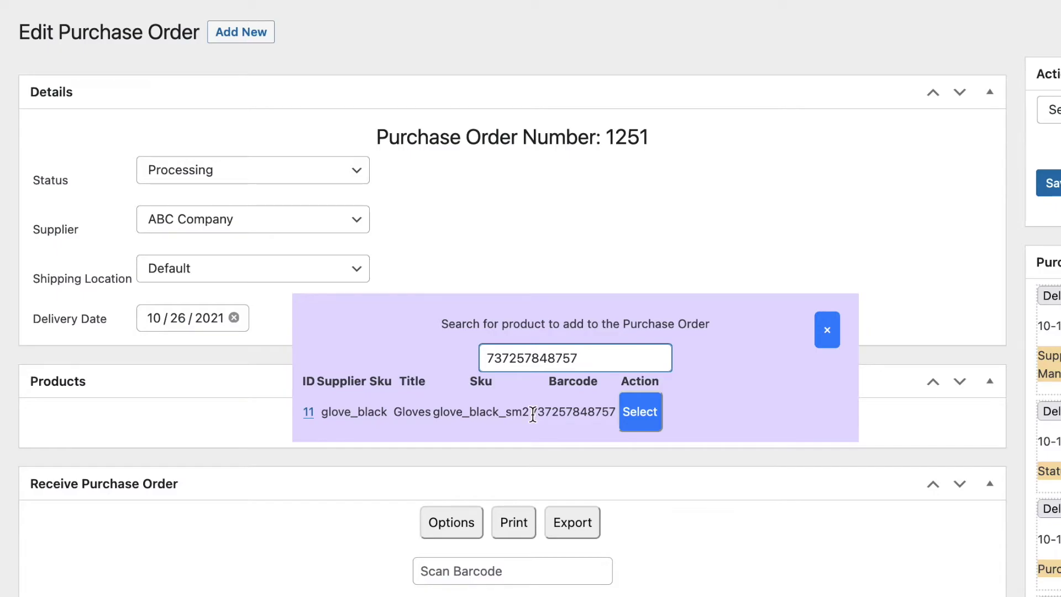
click(645, 412)
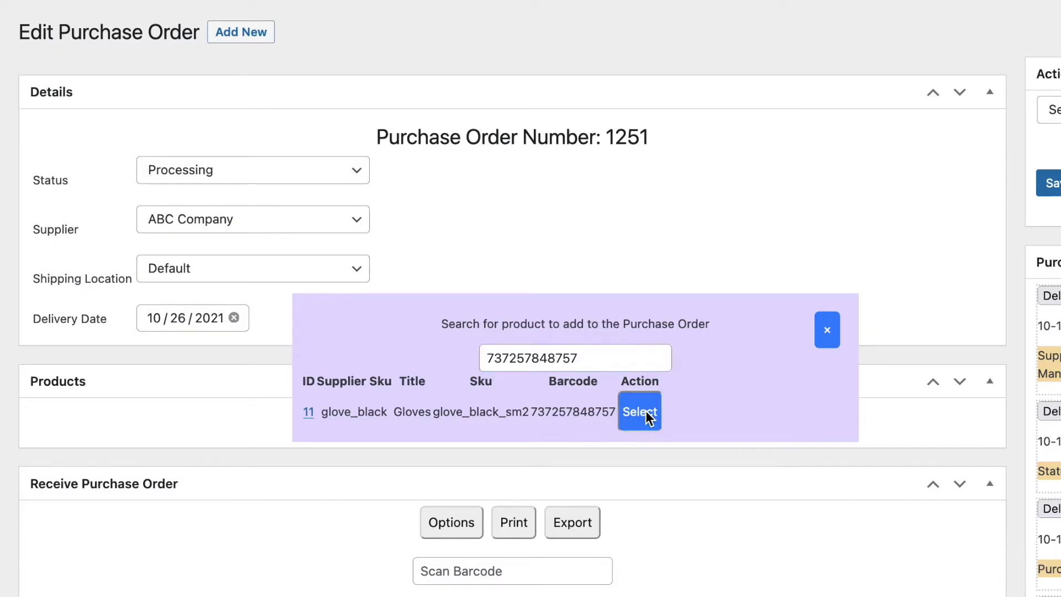
text(5)
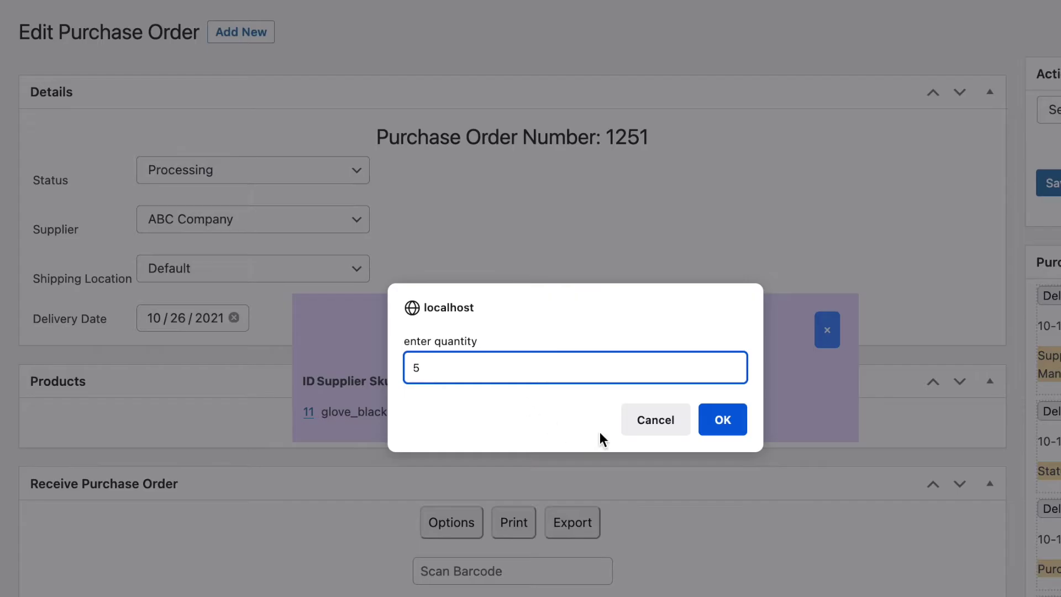
click(720, 420)
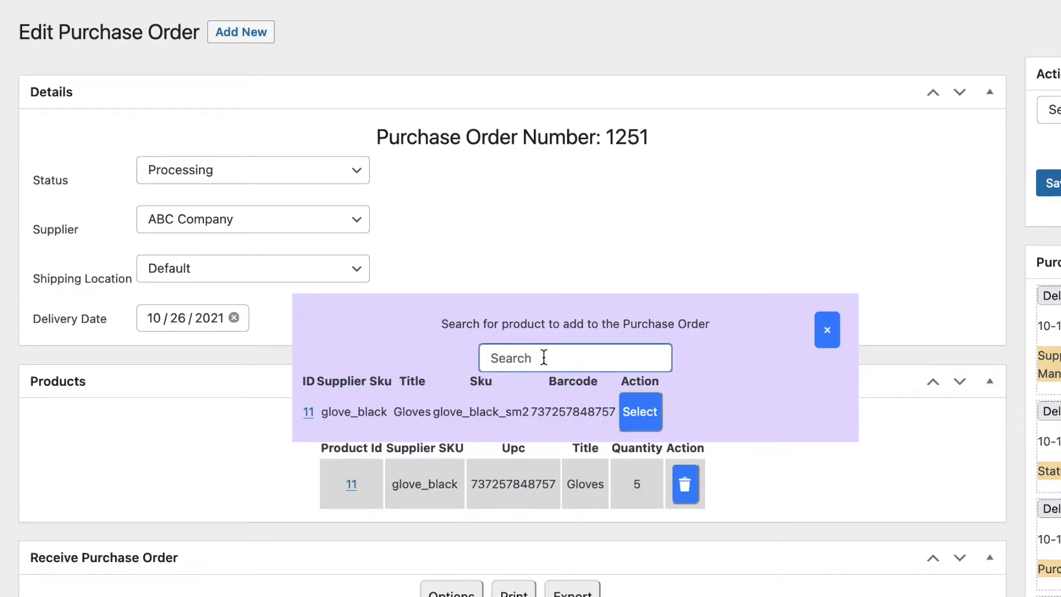
text(046798783244)
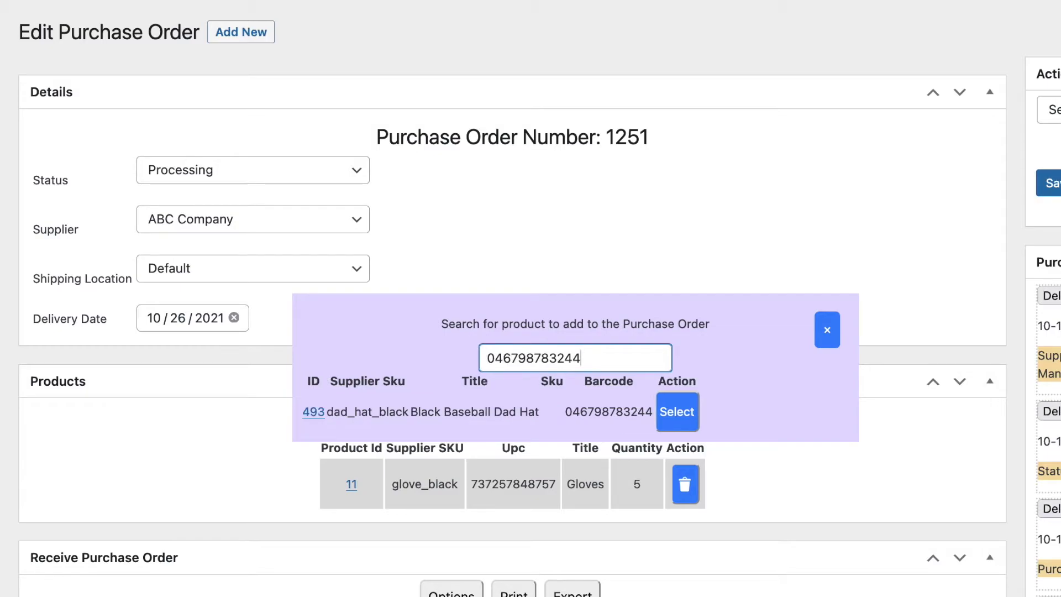
click(678, 415)
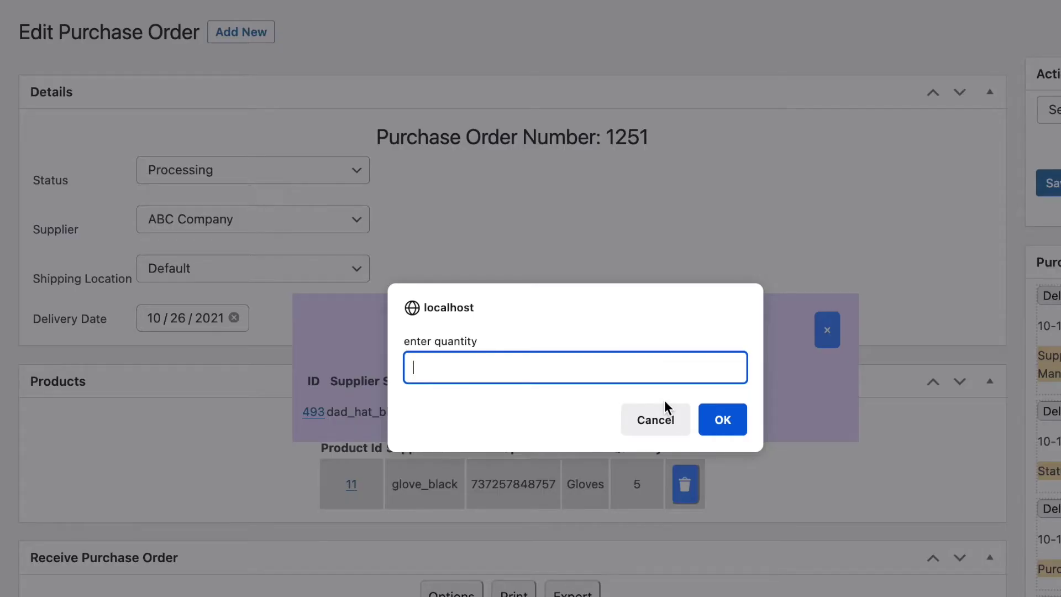
text(10)
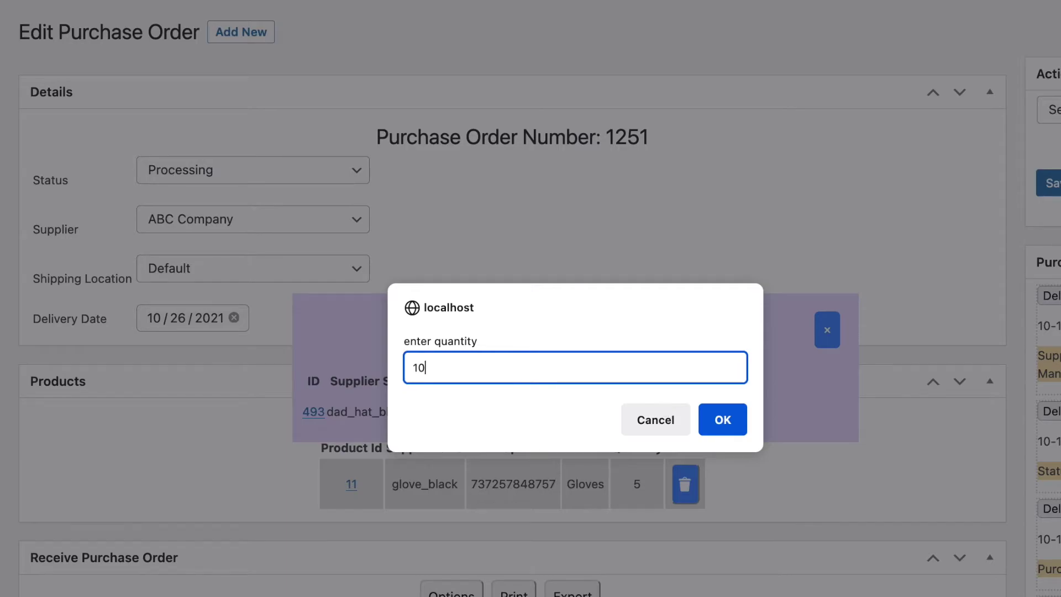
click(740, 426)
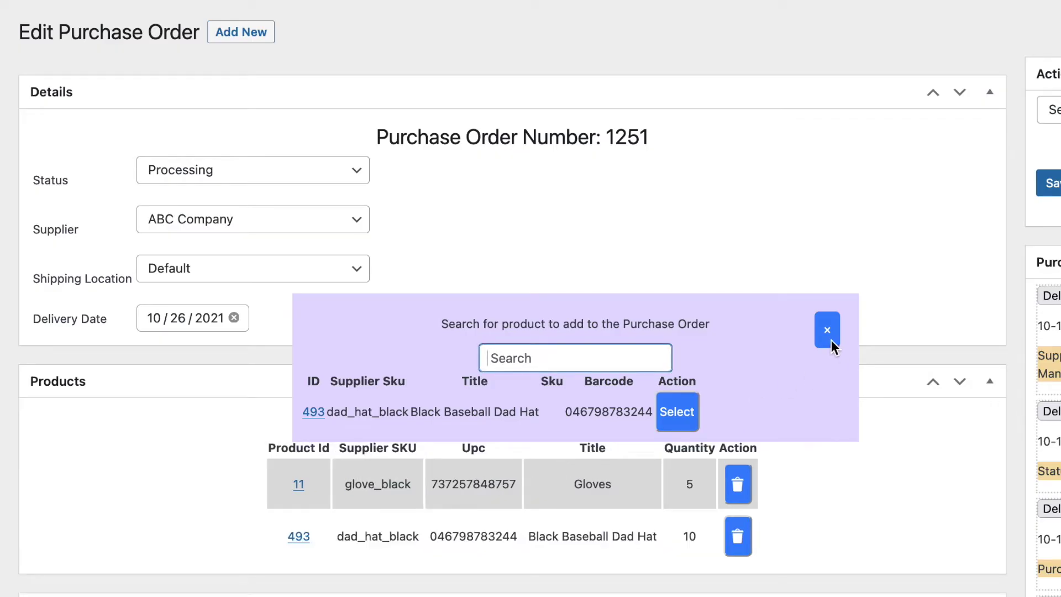
click(829, 336)
Examine the purchase order's product table, its receiving table and the preview of the supplier email.
scroll(829, 334, down, 3)
scroll(829, 331, down, 2)
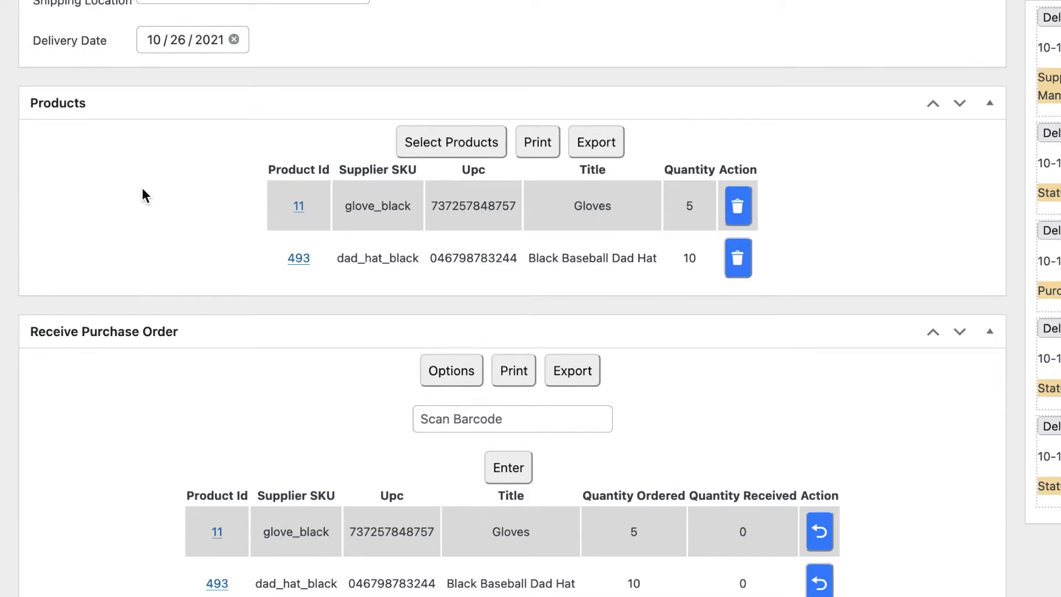
scroll(142, 189, down, 3)
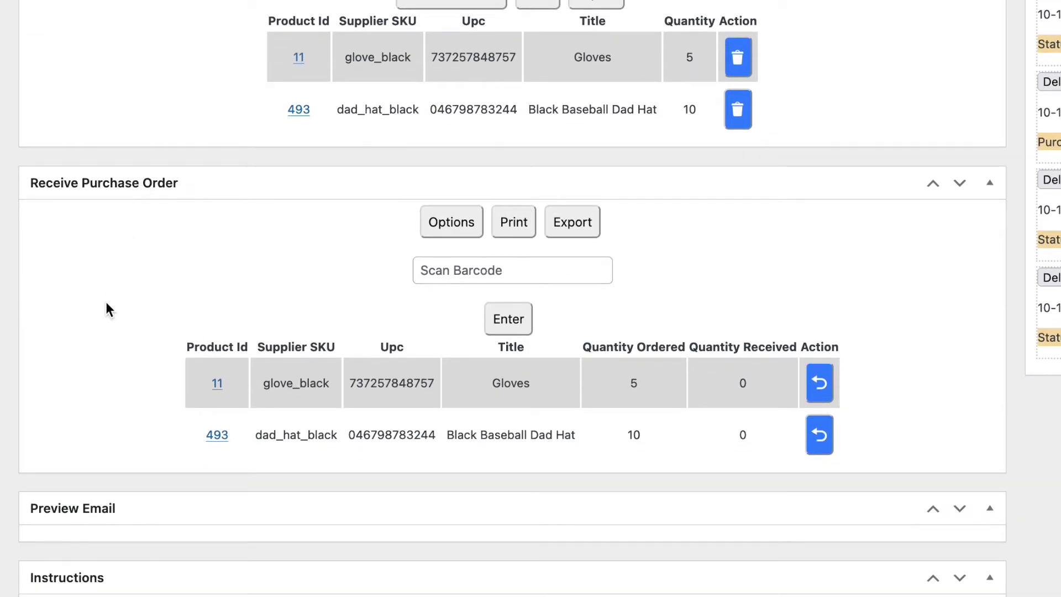
scroll(107, 309, down, 1)
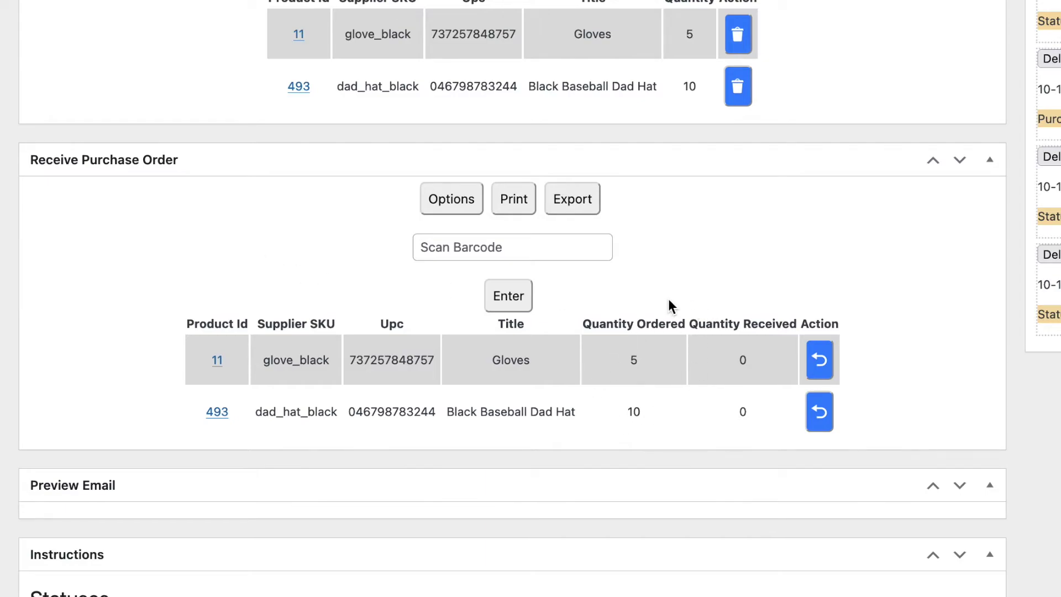
scroll(668, 302, up, 1)
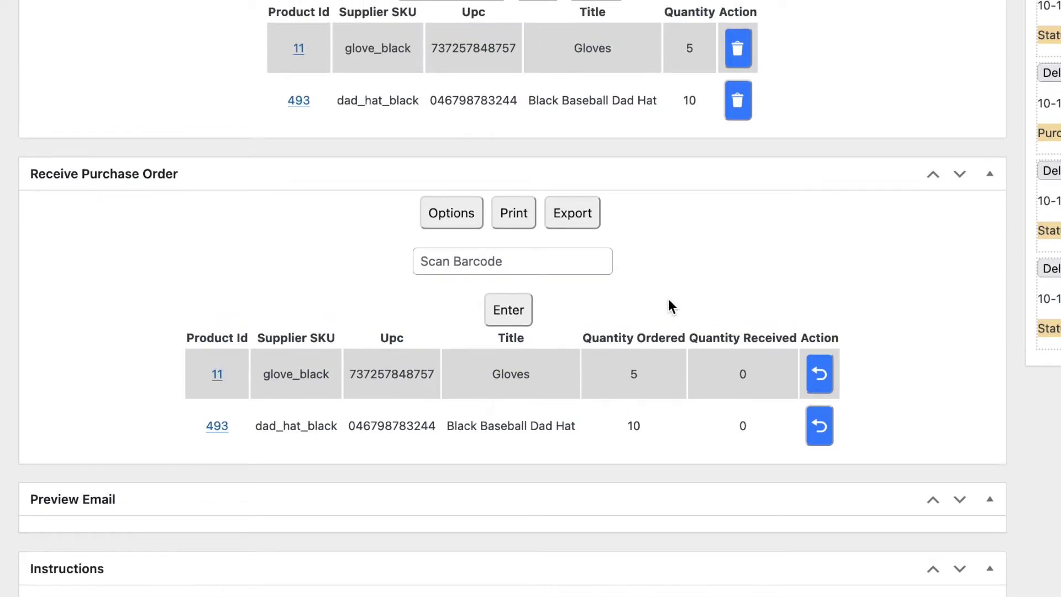
scroll(669, 303, up, 5)
scroll(668, 299, up, 4)
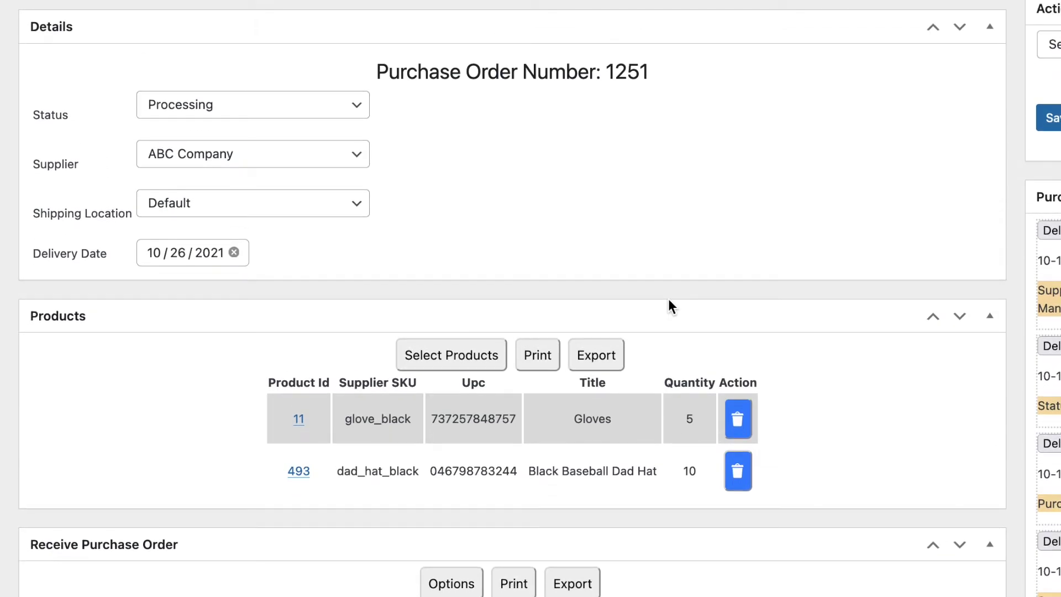
scroll(409, 467, down, 13)
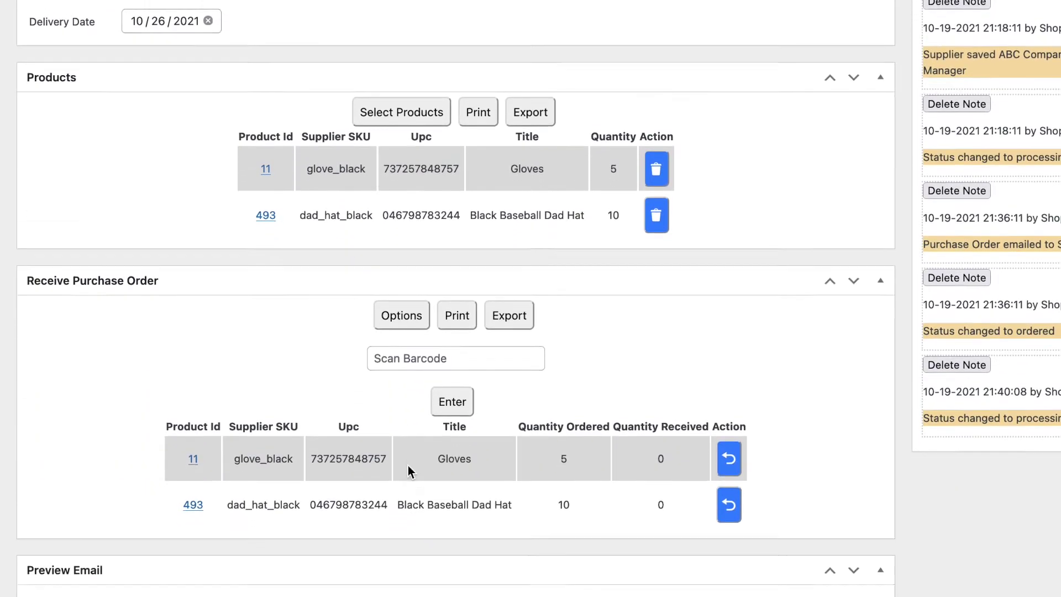
scroll(408, 466, down, 2)
scroll(408, 466, up, 1)
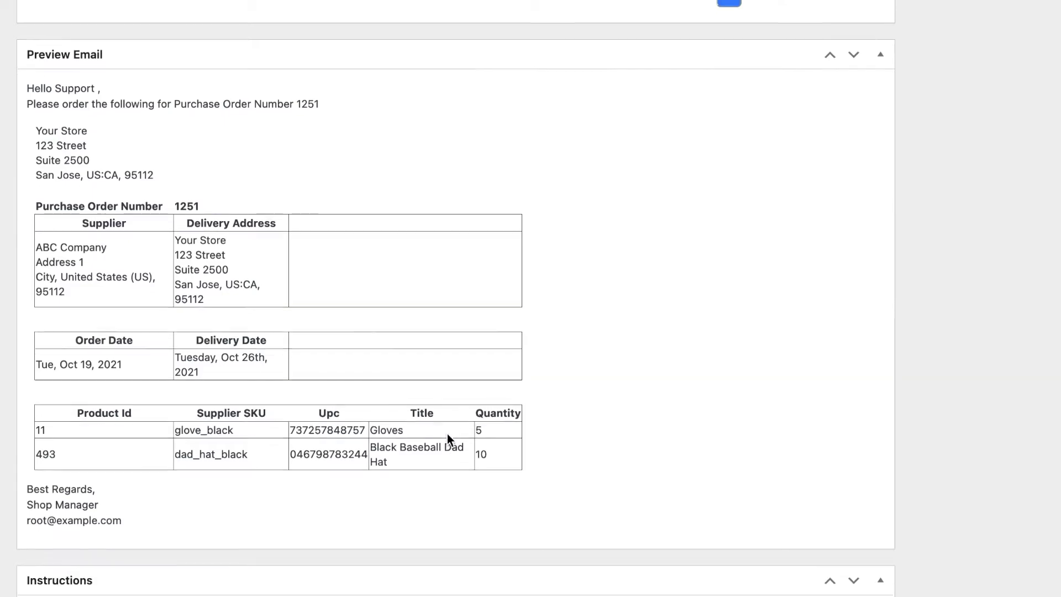
scroll(448, 435, up, 1)
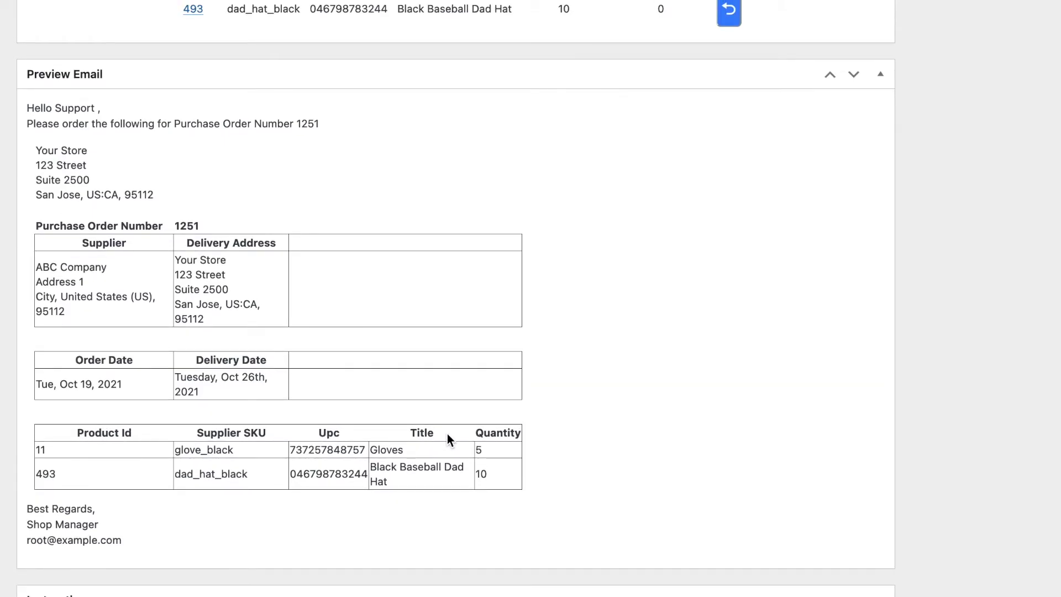
scroll(447, 437, up, 2)
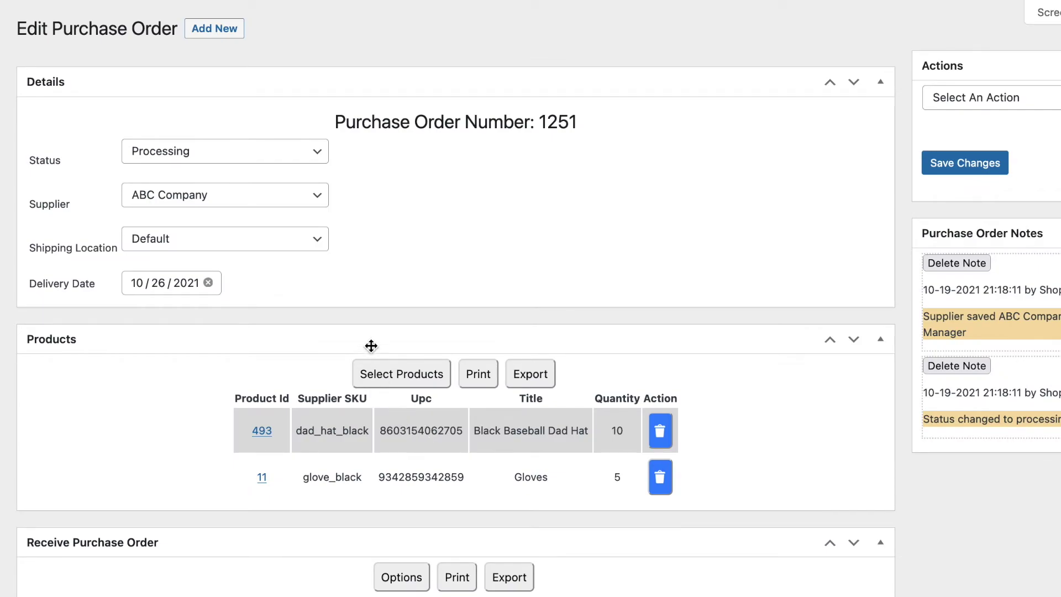
Set the purchase order status to Ordered and save the changes.
click(262, 155)
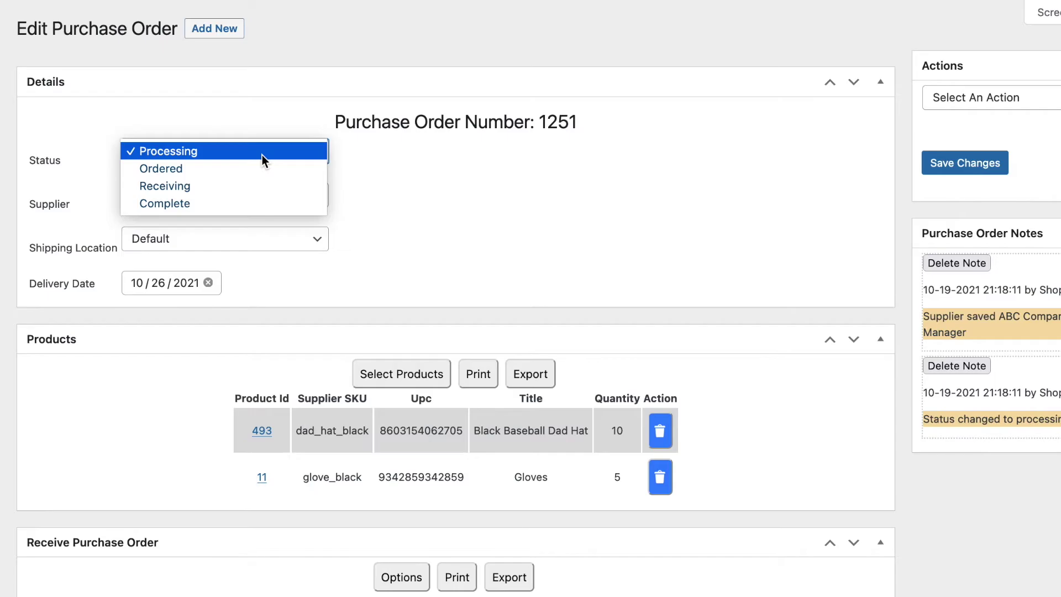
click(256, 167)
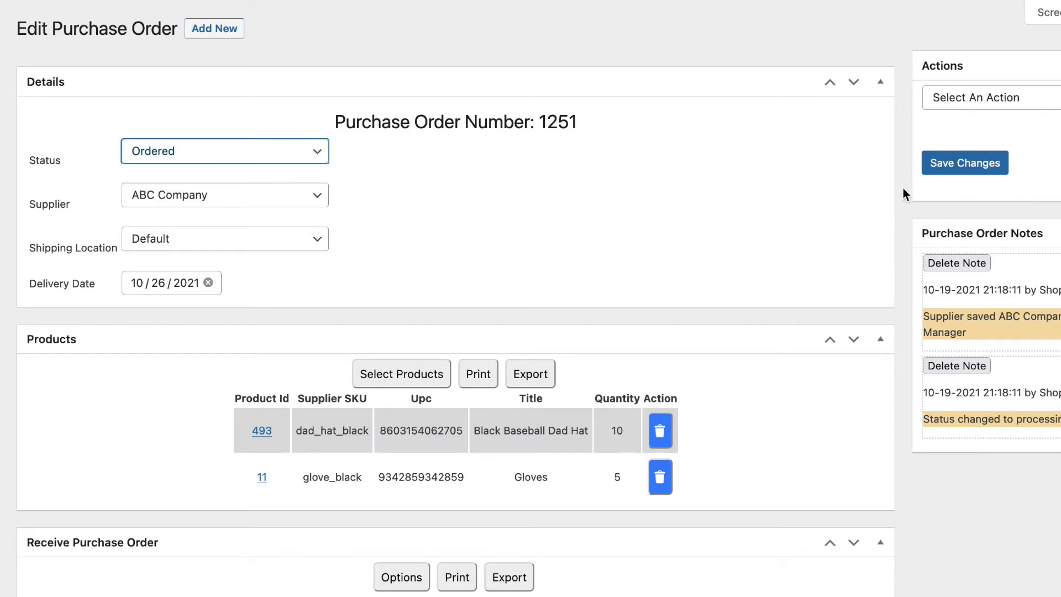
click(958, 172)
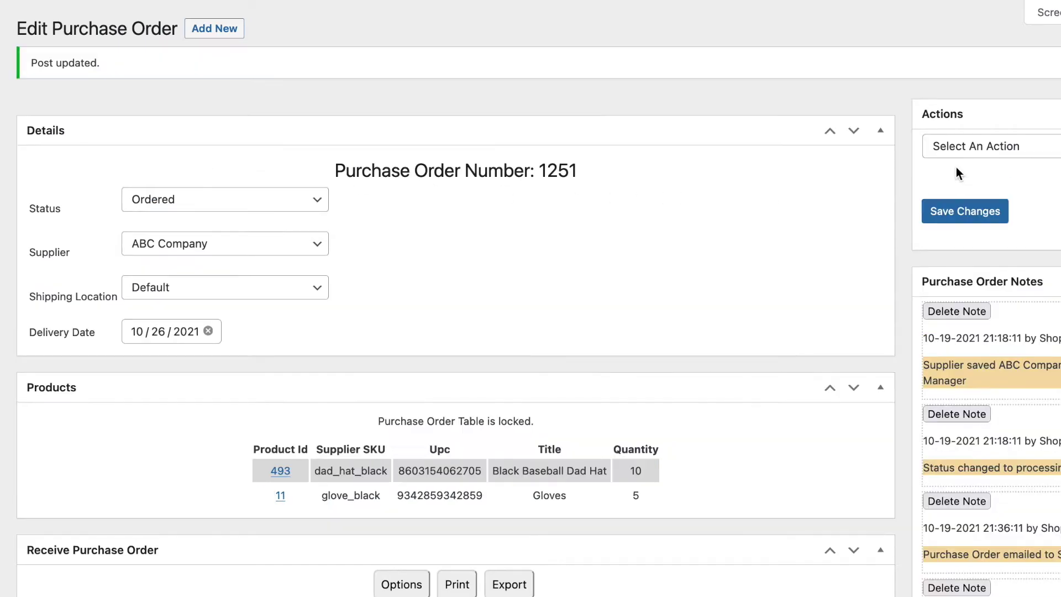
Check which actions are available for the ordered purchase order and look over its receiving table.
scroll(909, 148, down, 5)
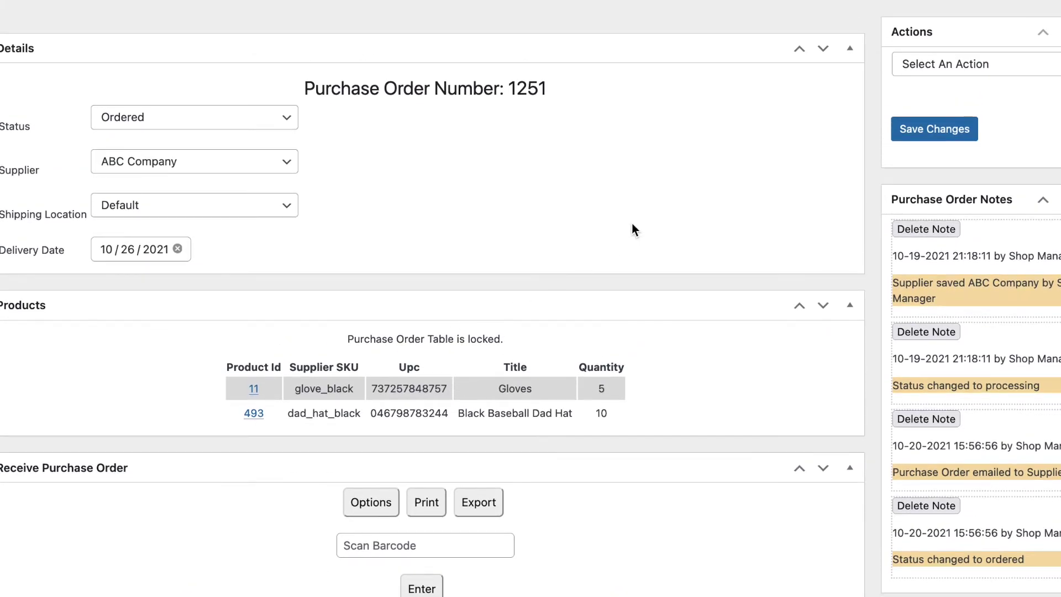
click(973, 64)
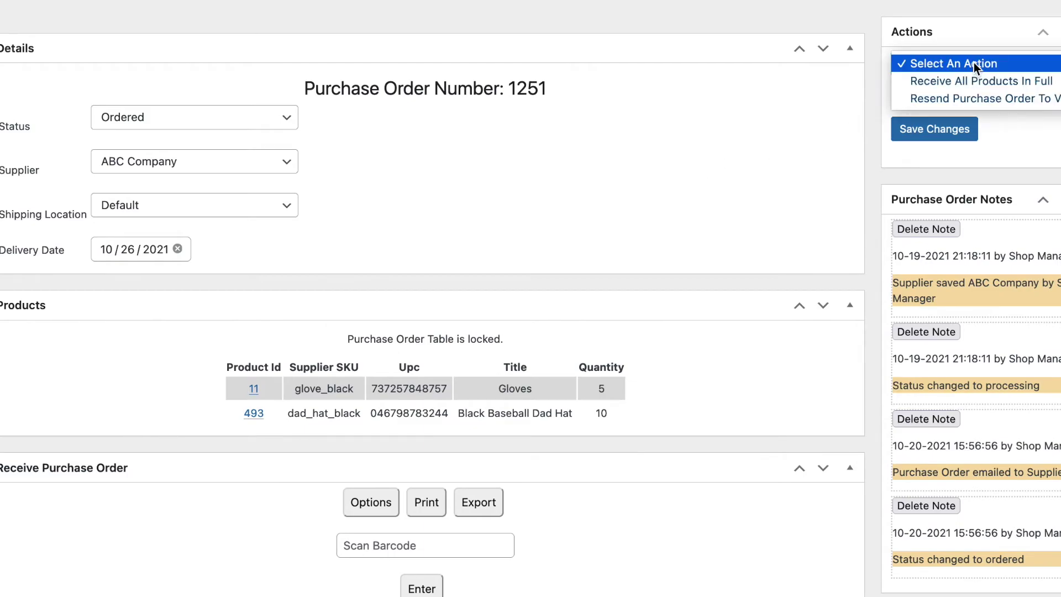
click(870, 29)
scroll(720, 262, down, 4)
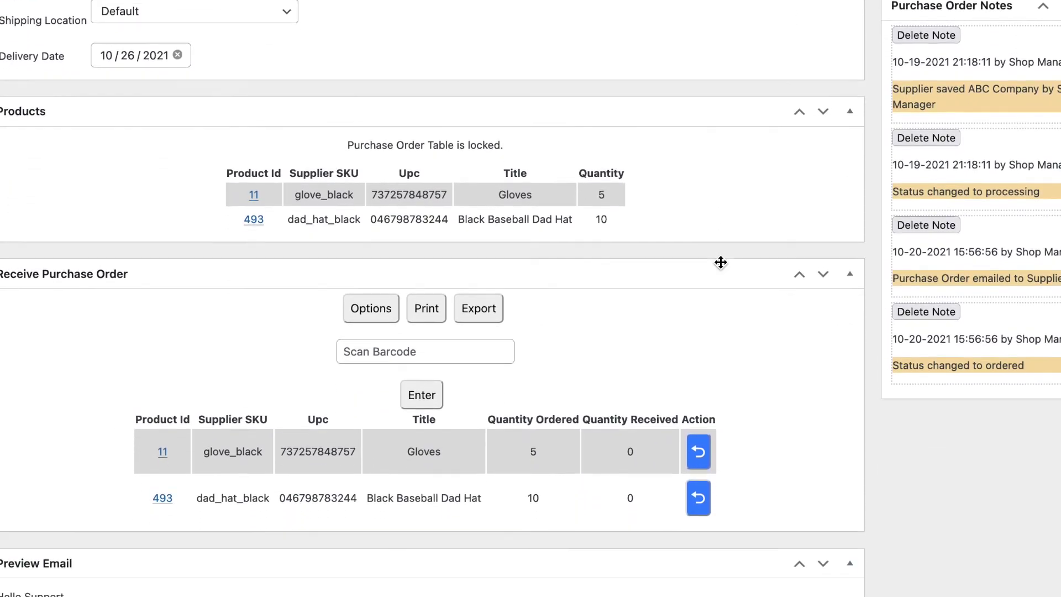
scroll(721, 261, up, 1)
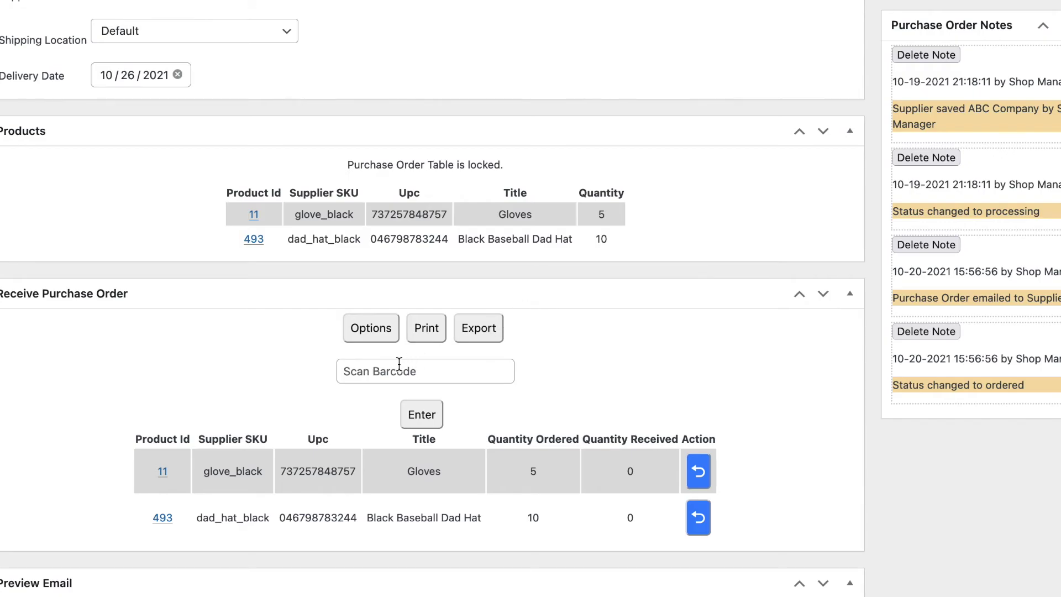
scroll(398, 364, down, 1)
scroll(398, 363, up, 1)
scroll(399, 364, down, 1)
click(368, 337)
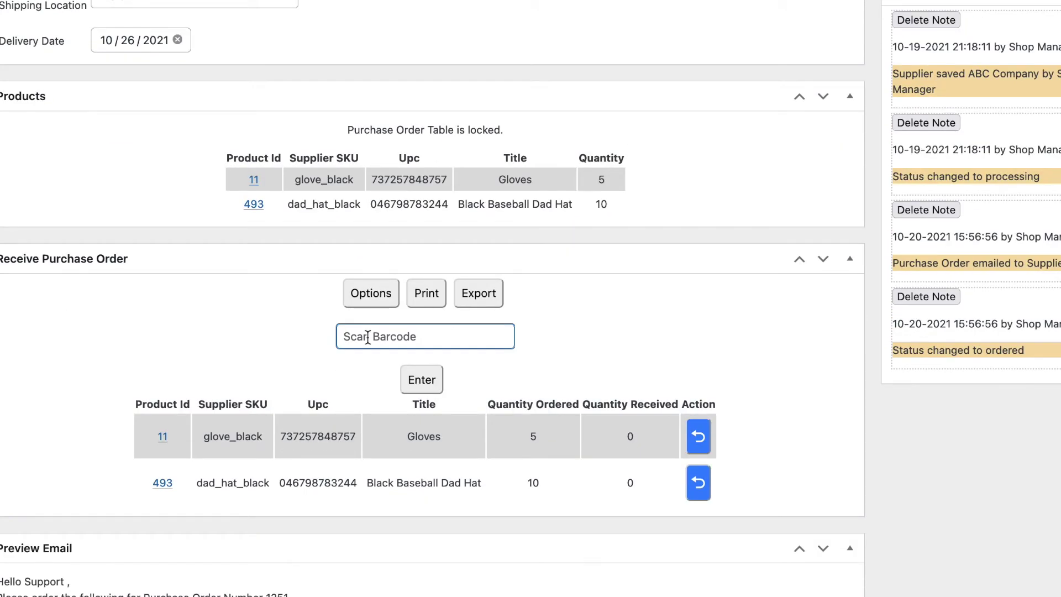
text(737257848757)
key(Return)
Set the scan type for receiving the purchase order to Bulk and close the scan options.
click(374, 295)
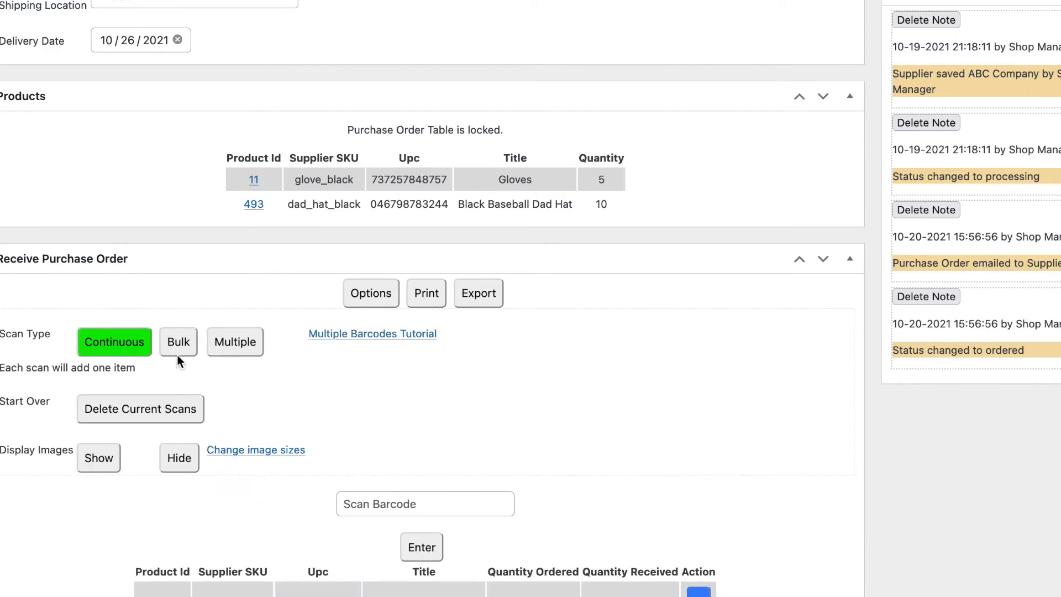
click(180, 343)
click(380, 295)
click(375, 339)
text(737257848757)
key(Return)
text(4)
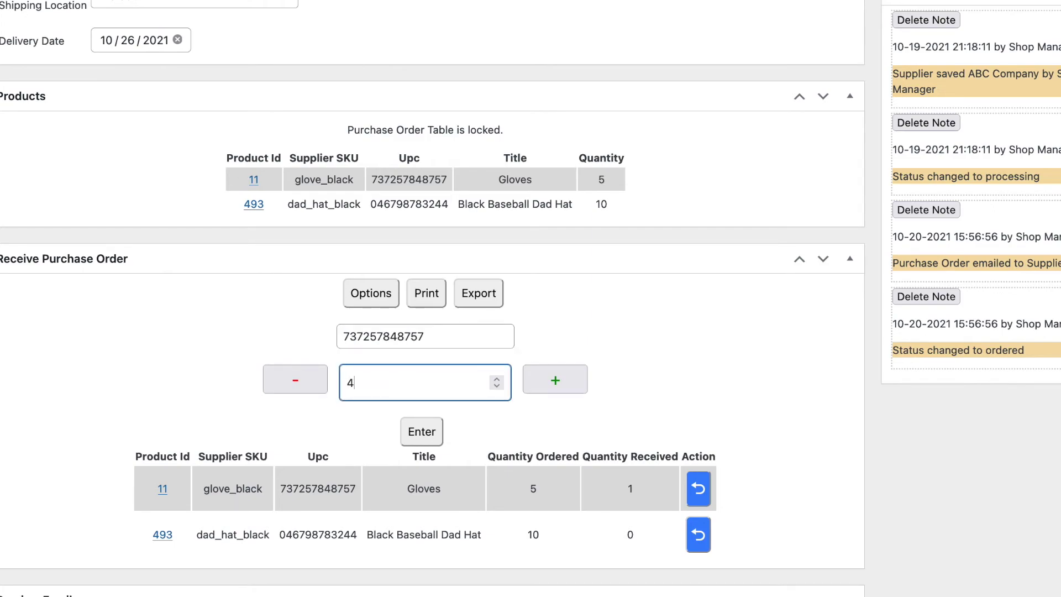
key(Return)
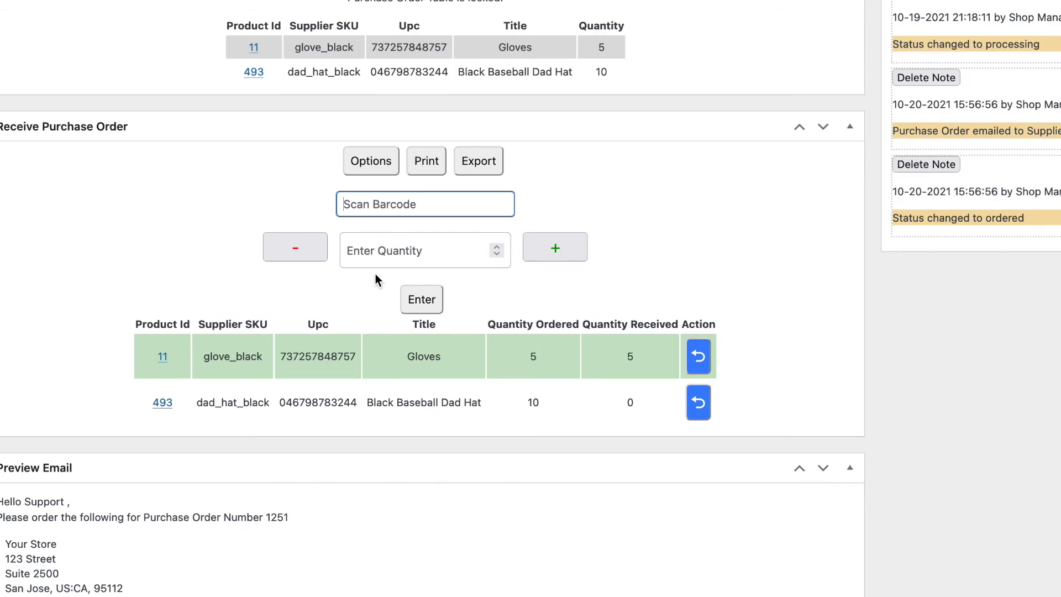
text(046798783244)
key(Return)
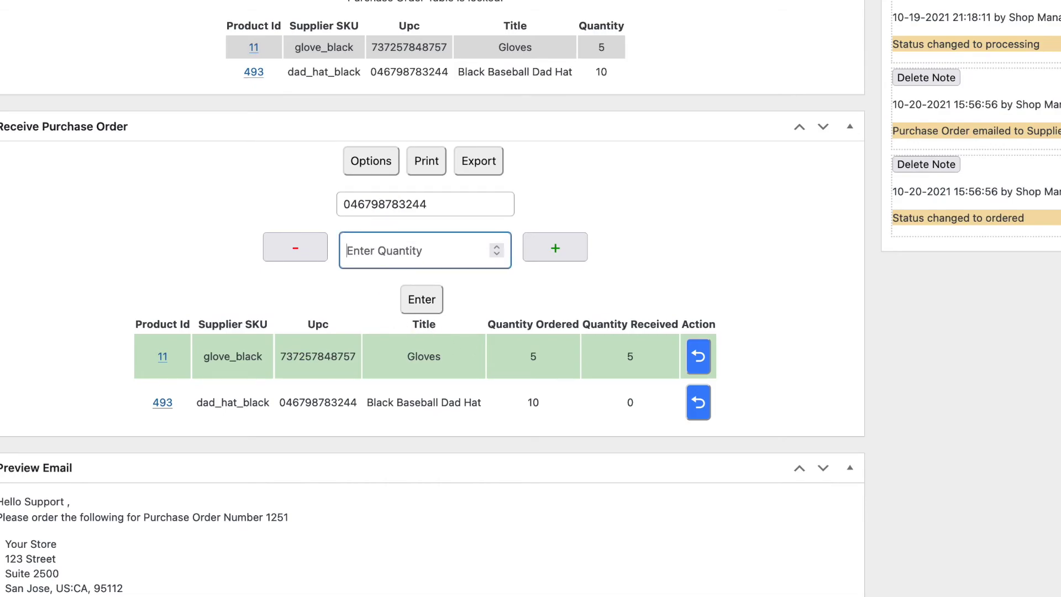
text(10)
key(Return)
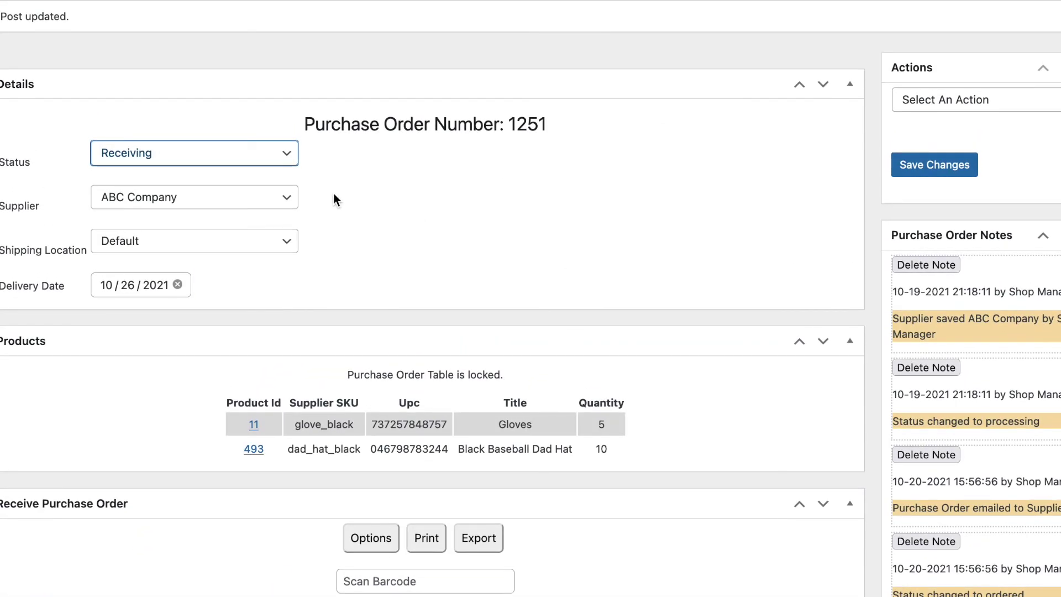
Set the ABC Company purchase order's status to Complete, save the changes, and review the received products and order notes.
click(269, 158)
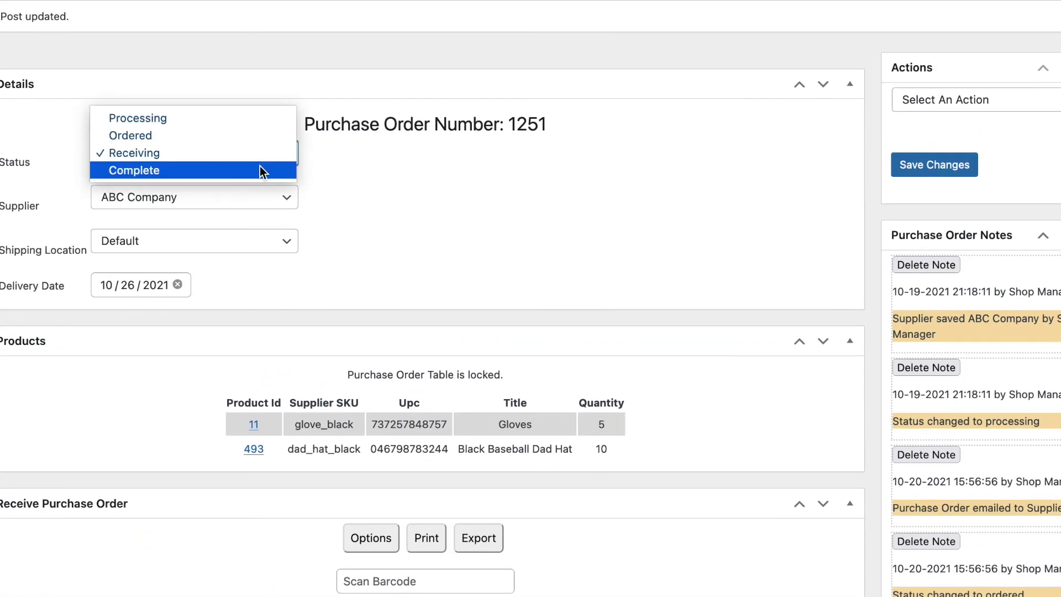
click(260, 165)
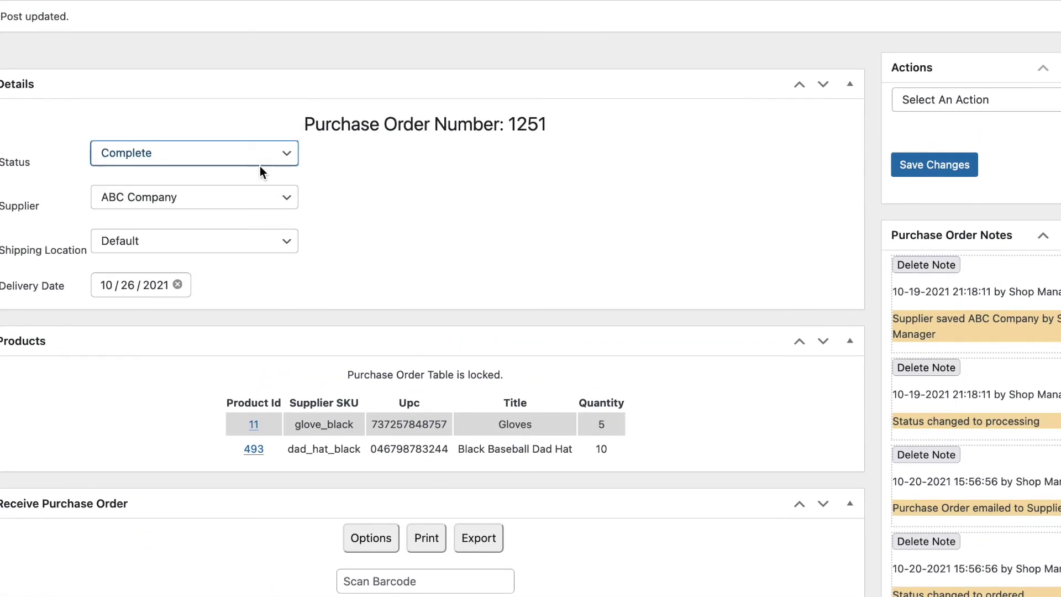
click(954, 173)
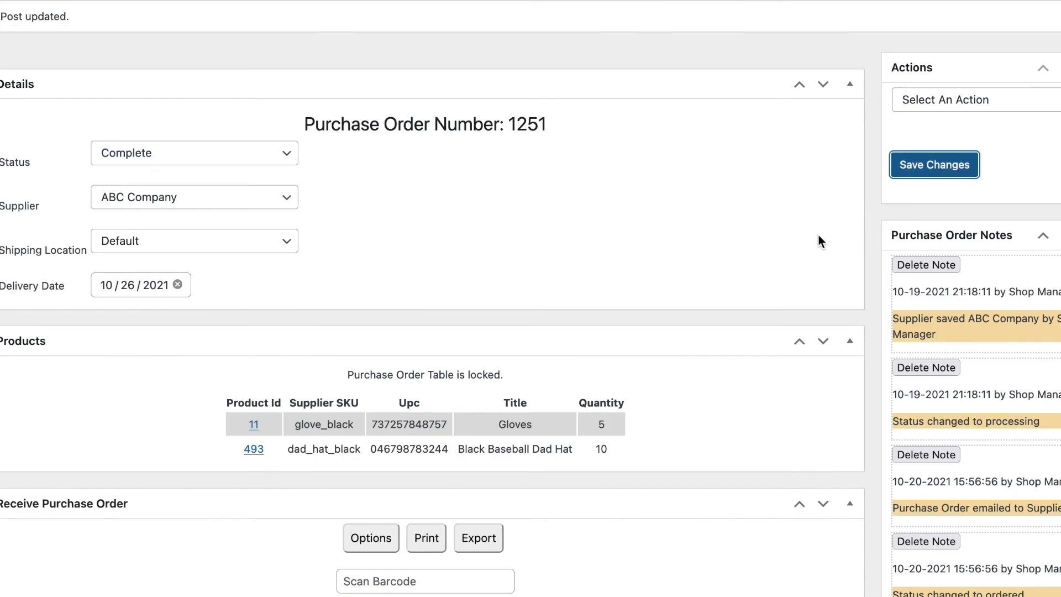
scroll(820, 241, down, 15)
scroll(819, 236, up, 14)
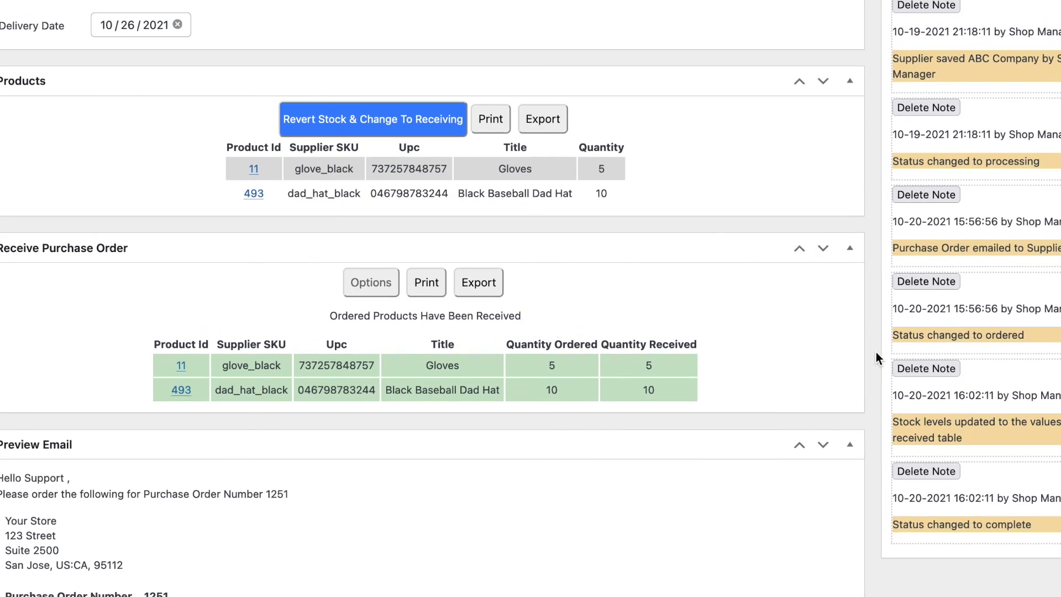
scroll(876, 352, down, 1)
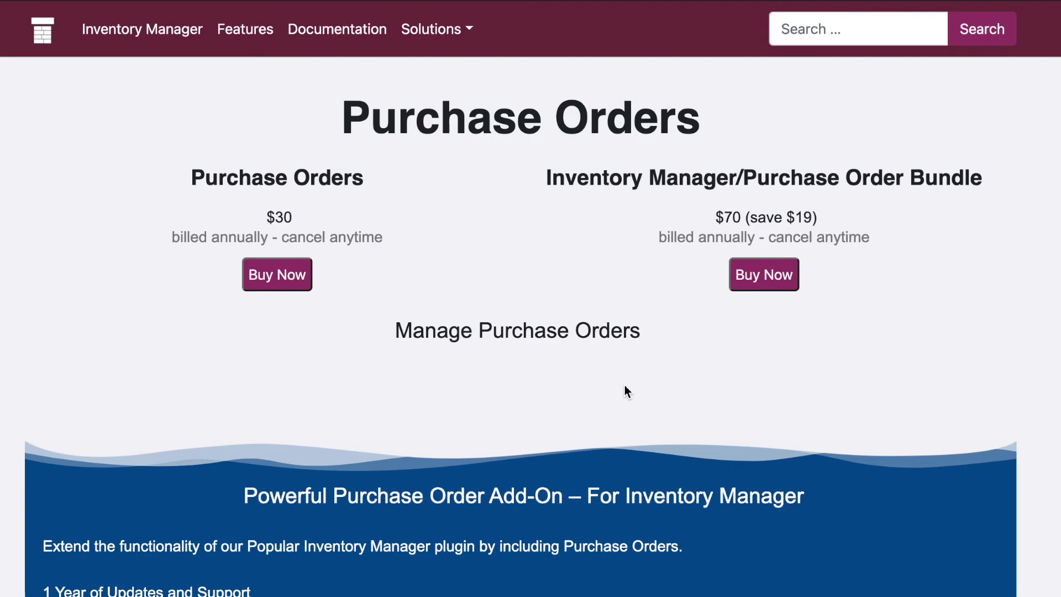
scroll(624, 385, down, 6)
scroll(624, 390, down, 15)
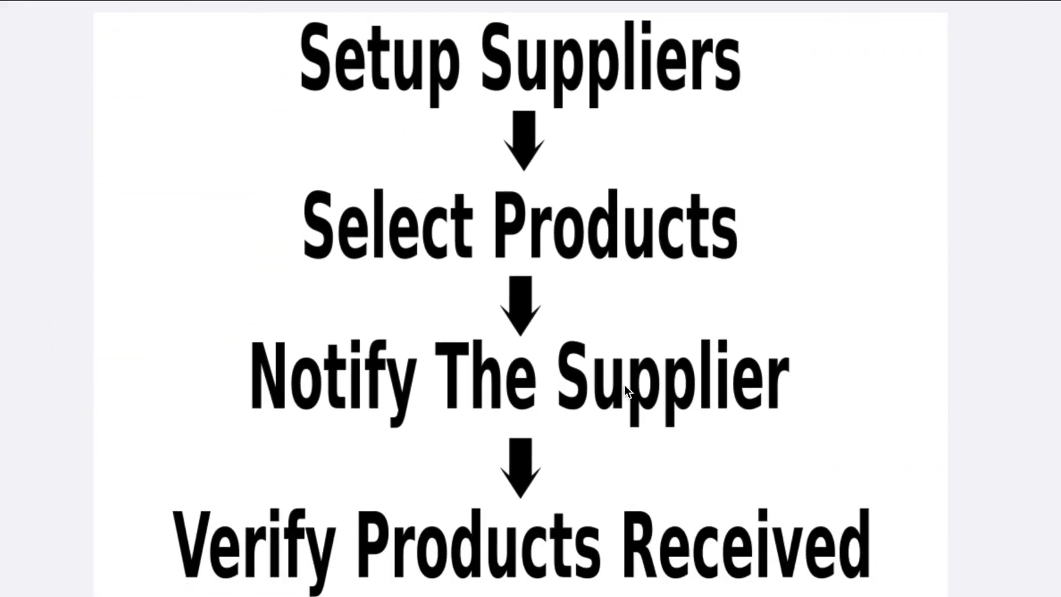
scroll(624, 385, down, 8)
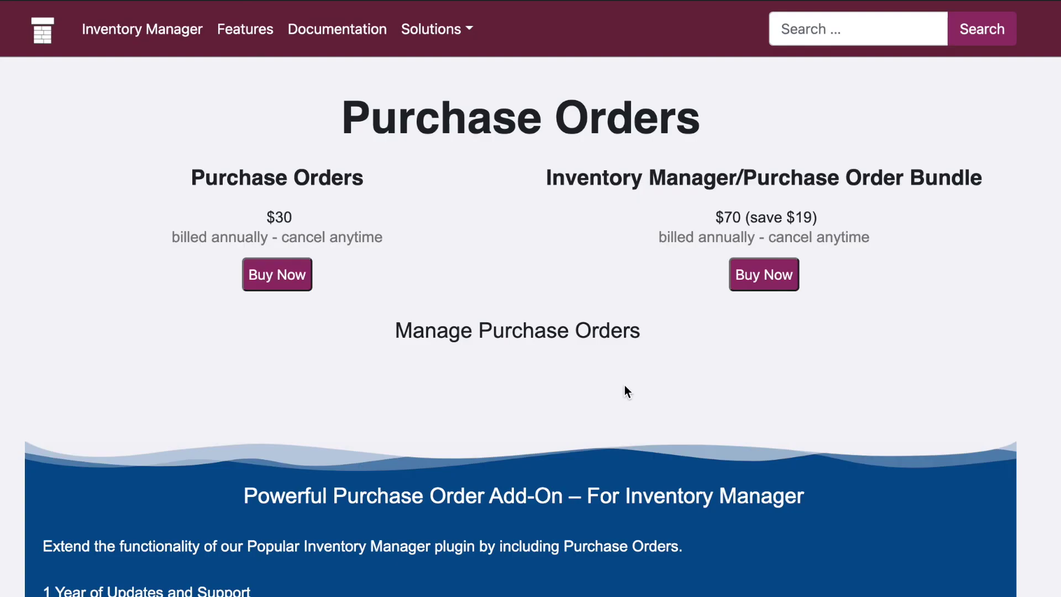